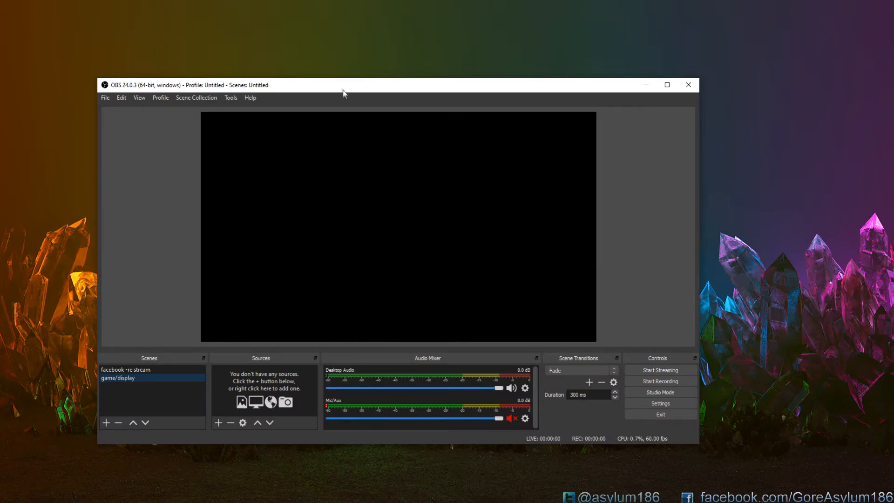
- Resize and reposition the OBS window, and adjust the docks so Sources is wider and Scene Transitions narrower
left_click_drag(653, 412, 614, 465)
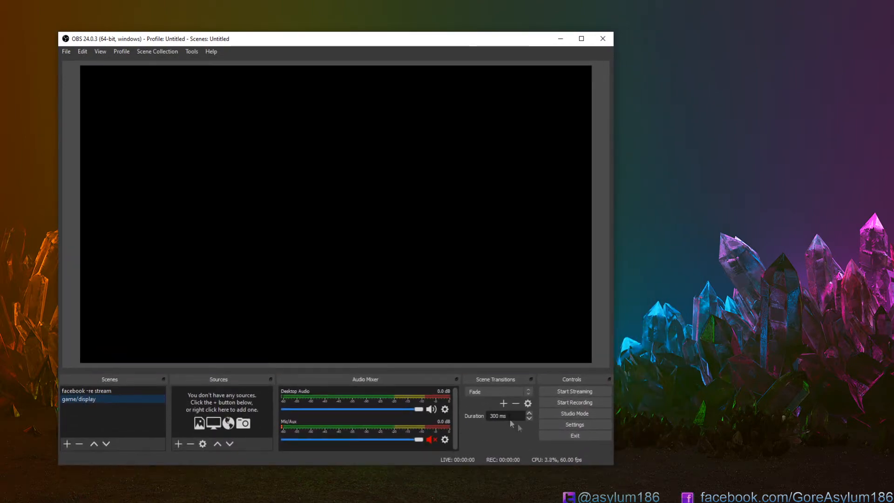
left_click_drag(428, 44, 460, 49)
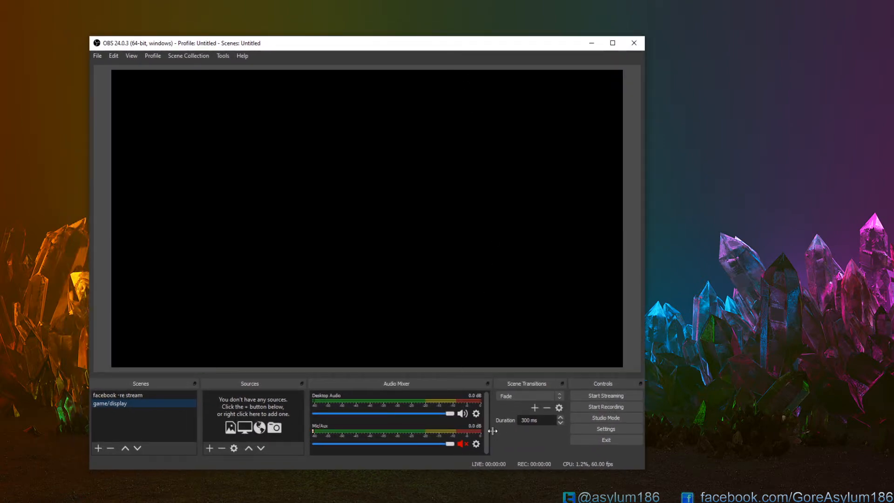
left_click_drag(492, 433, 516, 432)
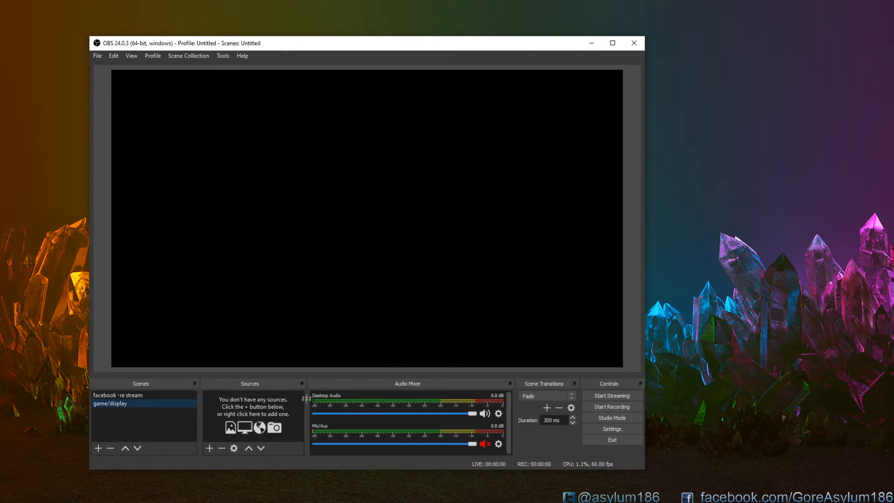
left_click_drag(306, 387, 365, 388)
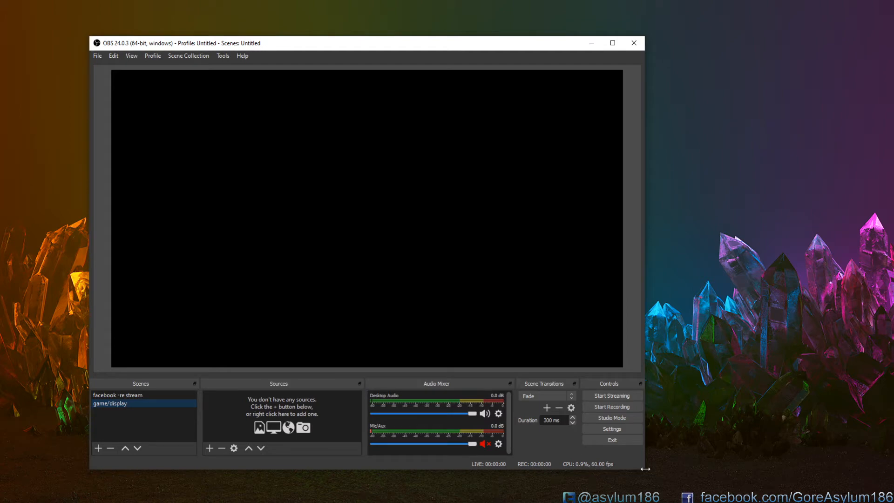
left_click_drag(645, 468, 645, 485)
left_click_drag(287, 44, 350, 27)
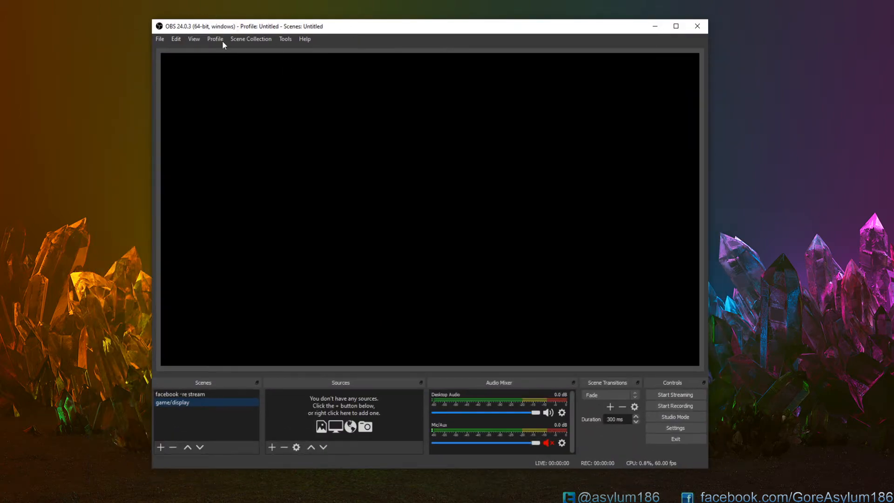
left_click_drag(216, 26, 225, 30)
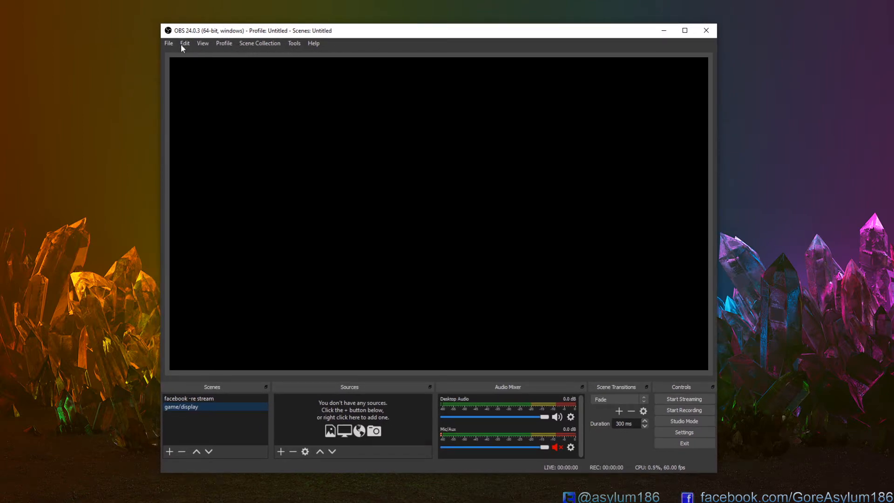
left_click(294, 45)
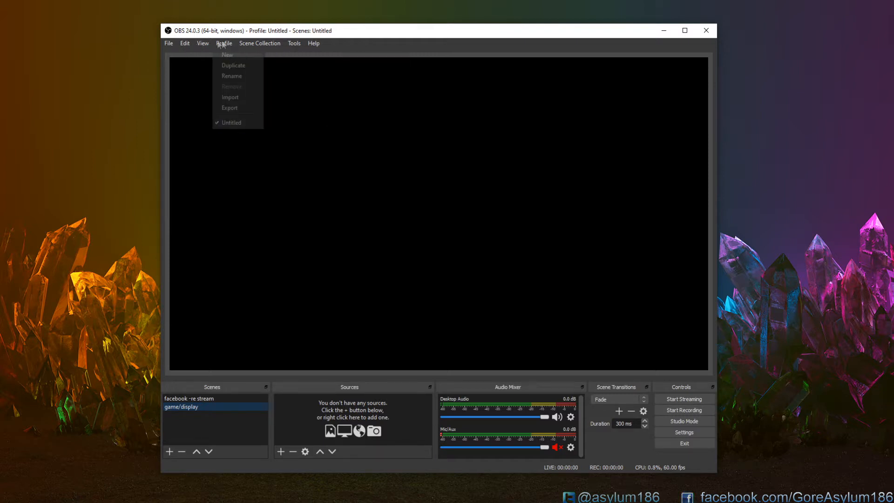
left_click(225, 45)
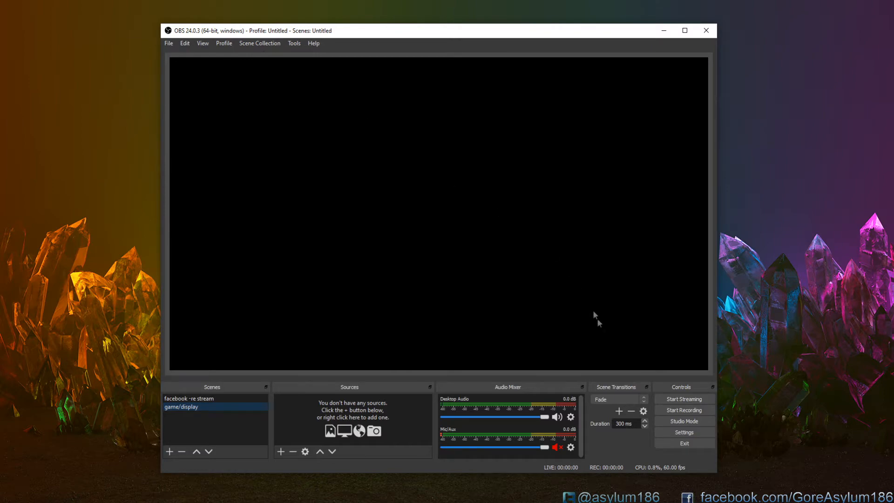
- Open the output settings, and reposition and resize the settings window
left_click(683, 430)
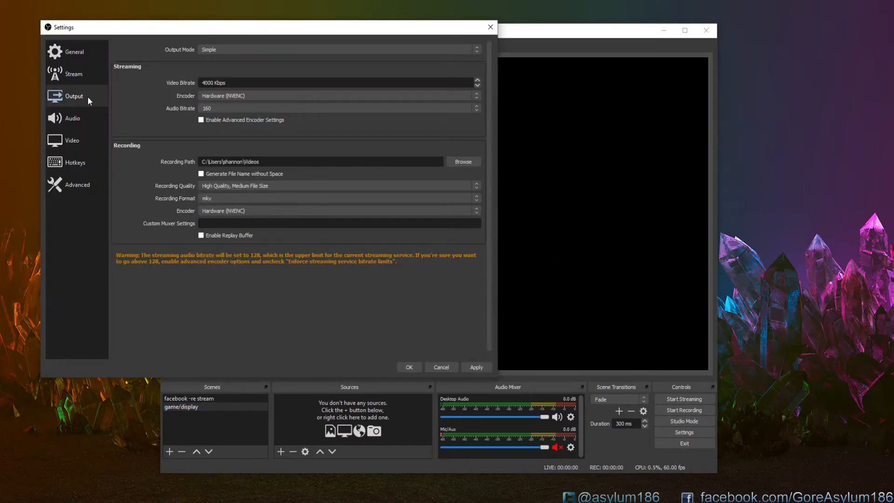
left_click_drag(270, 31, 273, 38)
left_click_drag(45, 382, 65, 404)
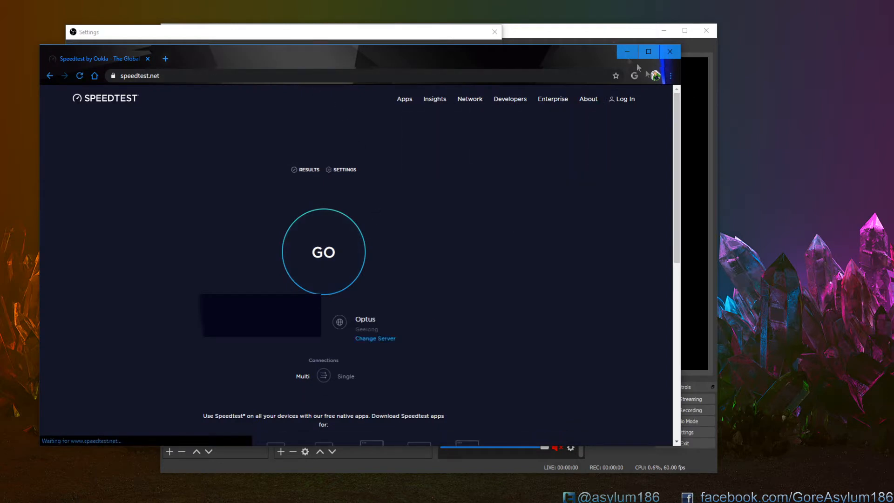
- Switch to speedtest.net in the browser, widen and reposition its window, and run the internet speed test
left_click_drag(680, 74, 728, 71)
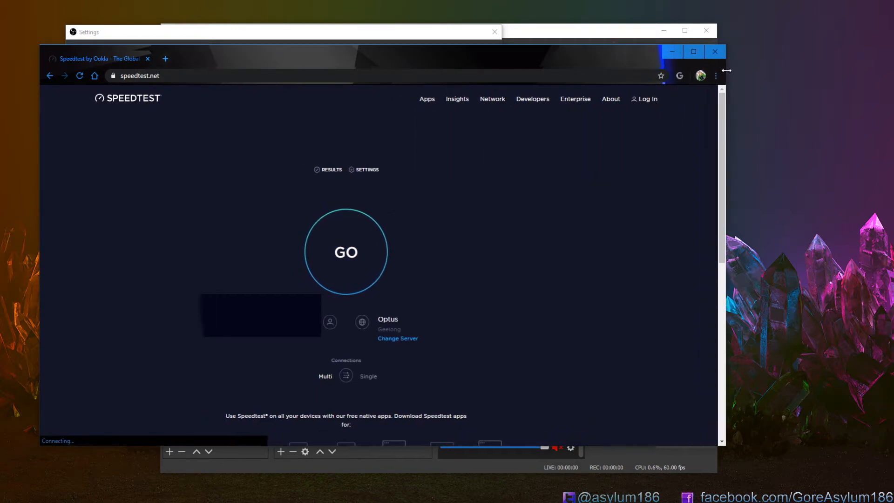
left_click_drag(591, 48, 591, 31)
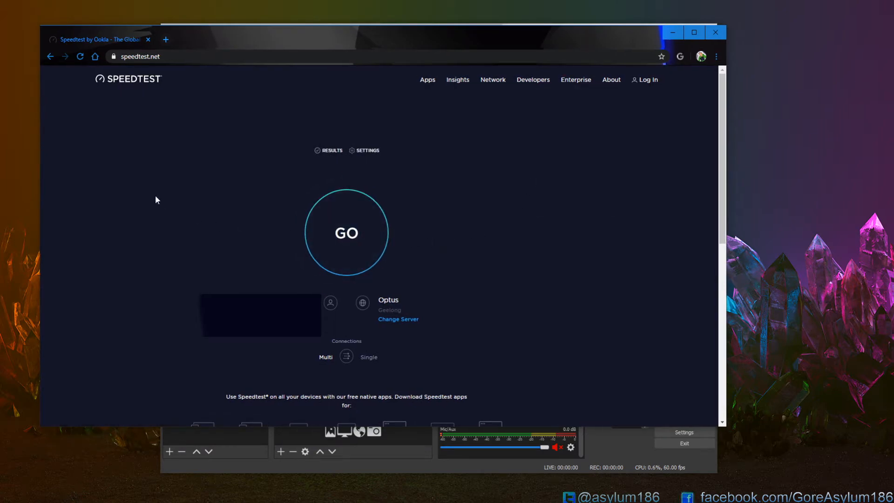
left_click(361, 239)
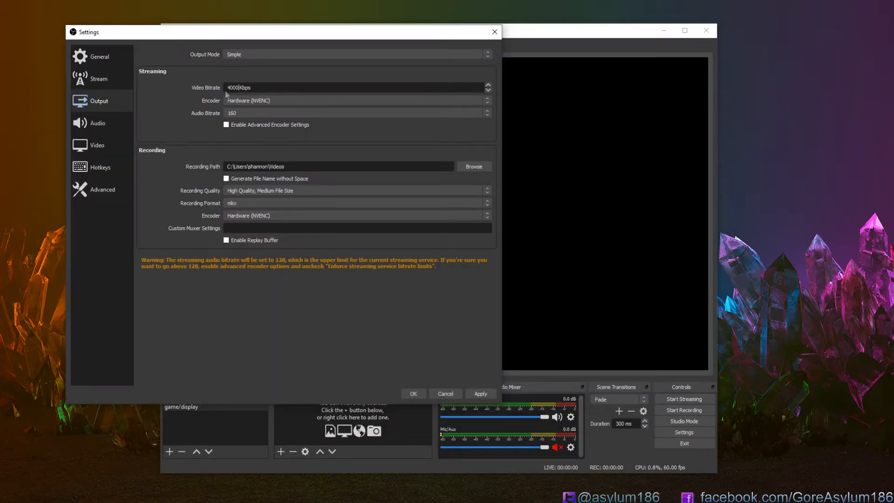
- Set the streaming video bitrate to 6000 Kbps
left_click_drag(253, 88, 207, 89)
left_click(205, 98)
left_click_drag(255, 88, 223, 88)
left_click(237, 87)
key("BackSpace")
left_click_drag(238, 88, 227, 87)
type("6000")
key("BackSpace")
type("0")
- Replace the streaming video bitrate with 18000 Kbps
key("ctrl+a")
left_click(202, 97)
double_click(223, 87)
type("18000")
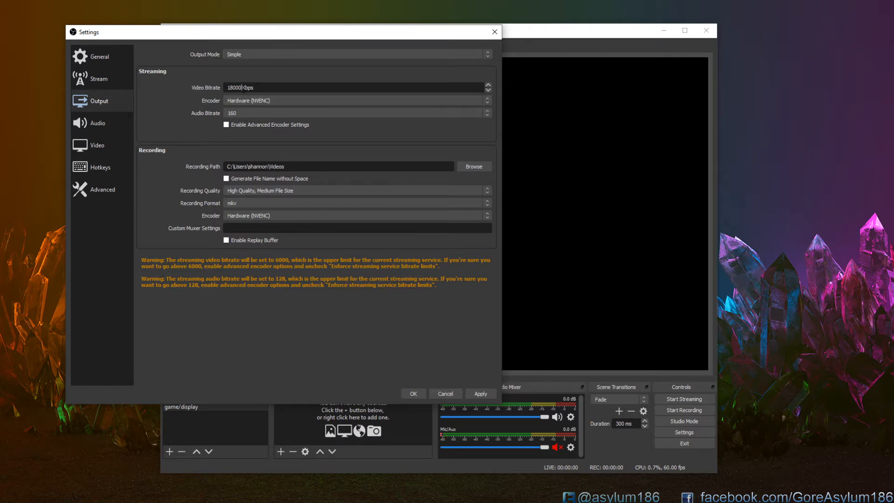
- Set the streaming video bitrate to 4000 Kbps
key("ctrl+a")
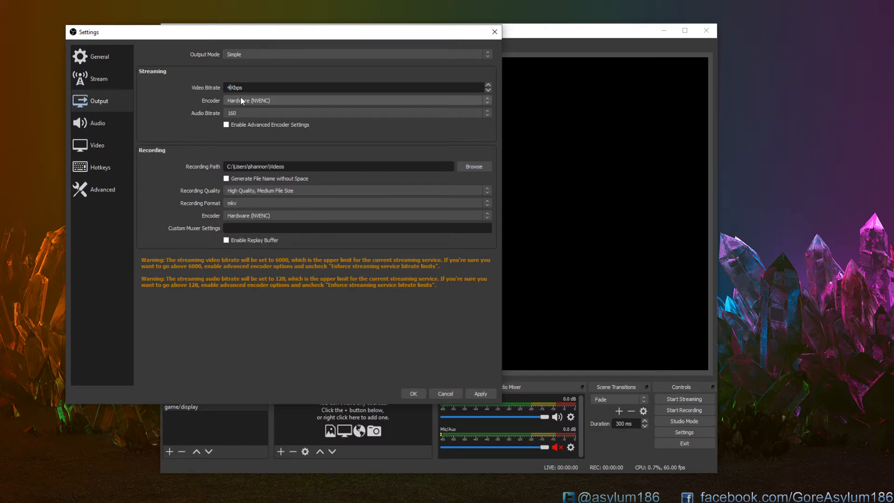
type("4000")
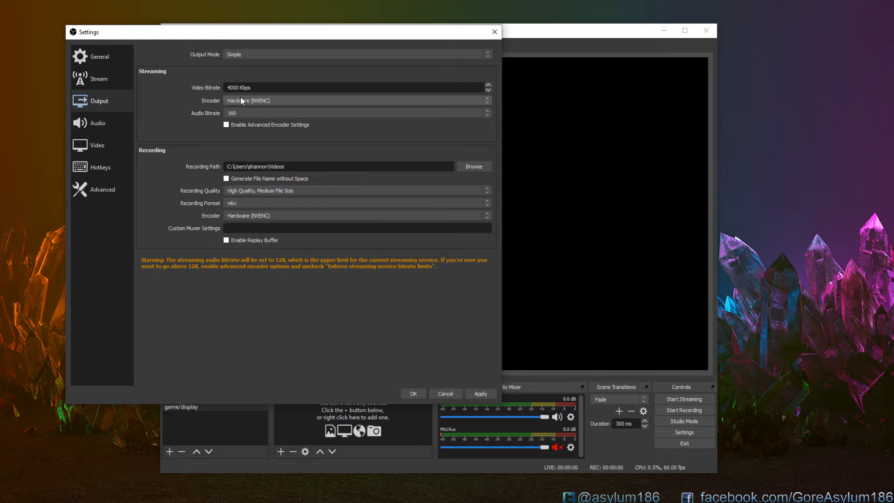
- View the available audio bitrates and select Hardware (NVENC) as the streaming encoder
left_click(247, 113)
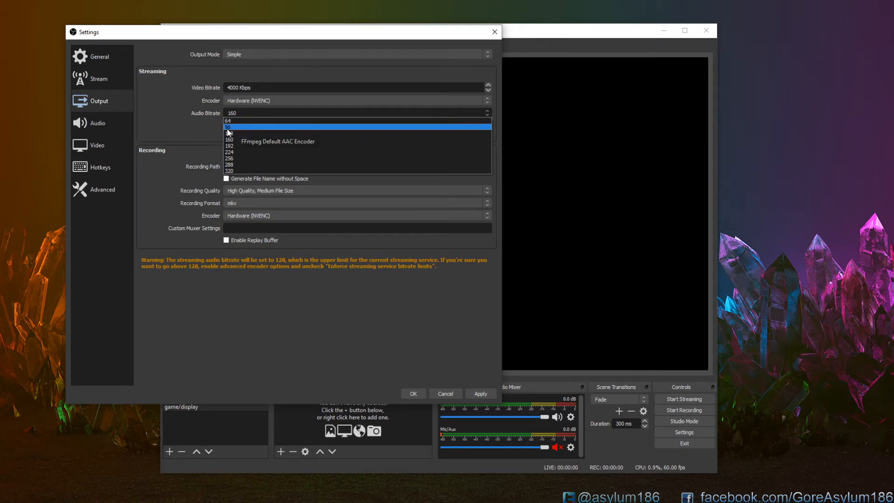
left_click(199, 133)
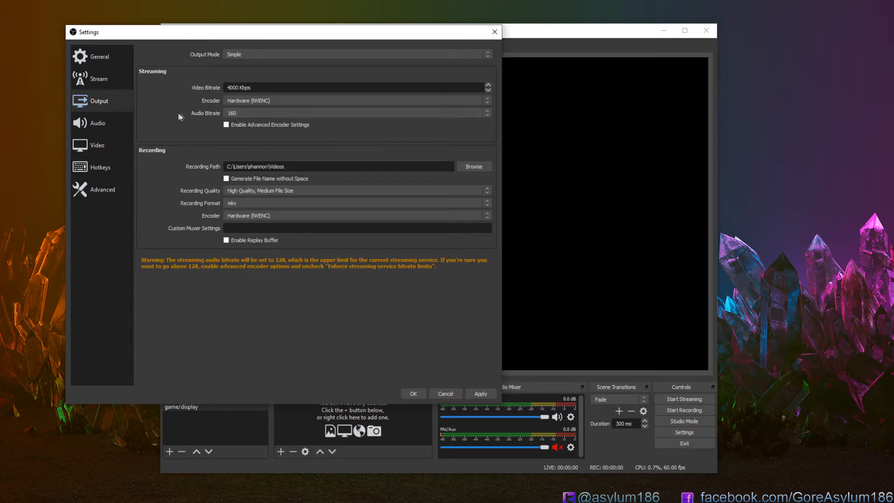
left_click(268, 102)
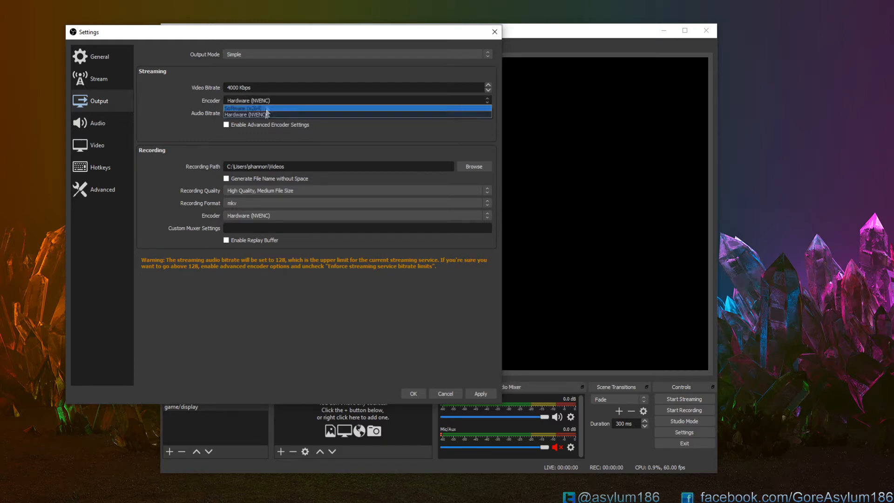
left_click(232, 115)
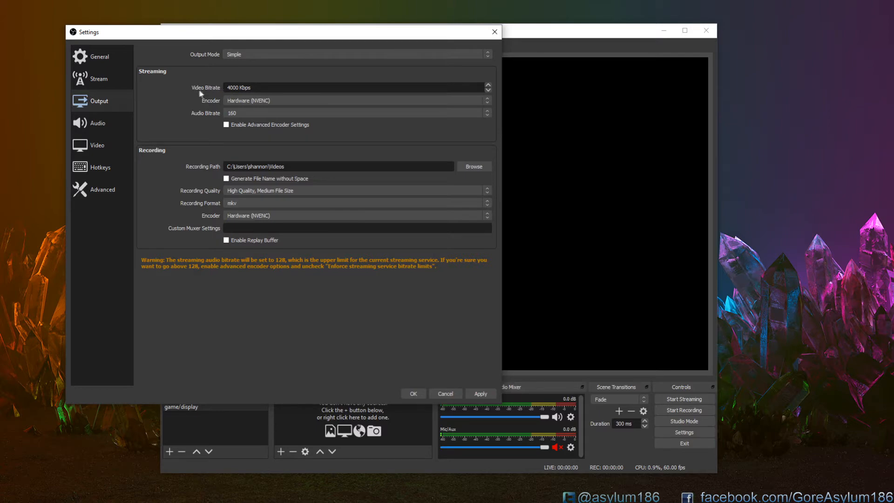
- Try a streaming video bitrate of 18000 Kbps and restore it to 4000 Kbps
left_click_drag(251, 87, 181, 82)
type("18000")
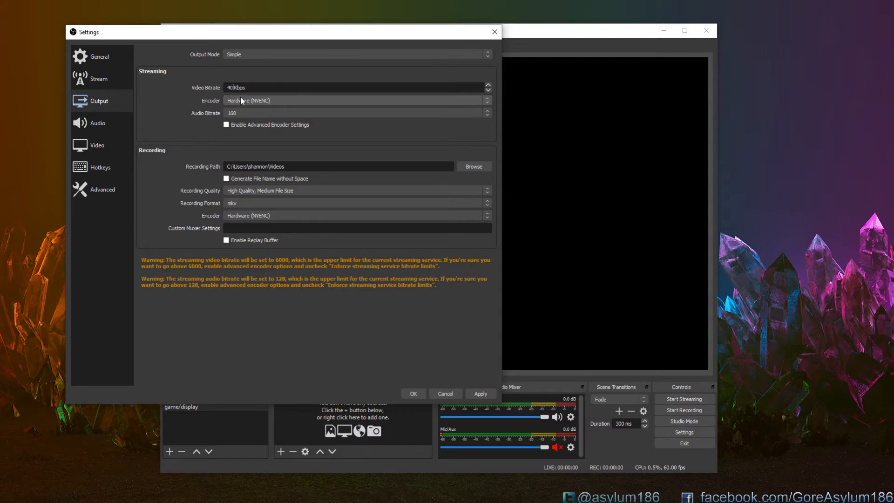
type("00")
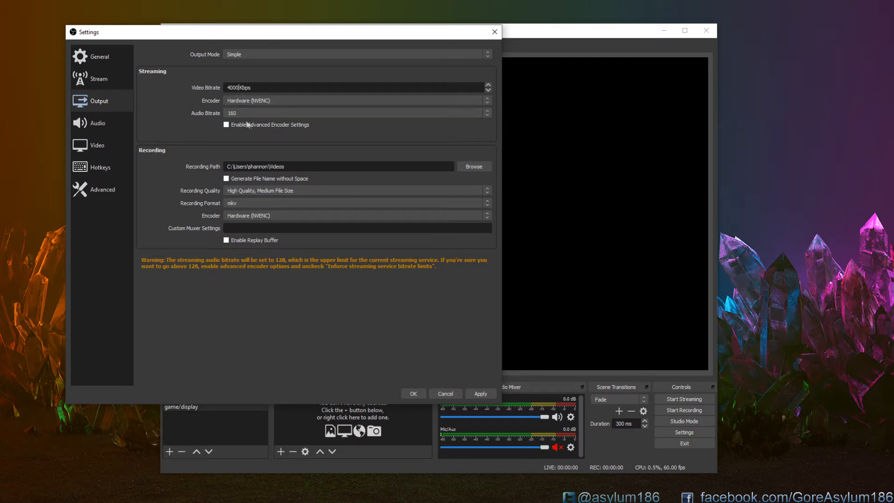
- Review the streaming audio bitrate and encoder choices again, keeping Hardware (NVENC) as the encoder
left_click(247, 114)
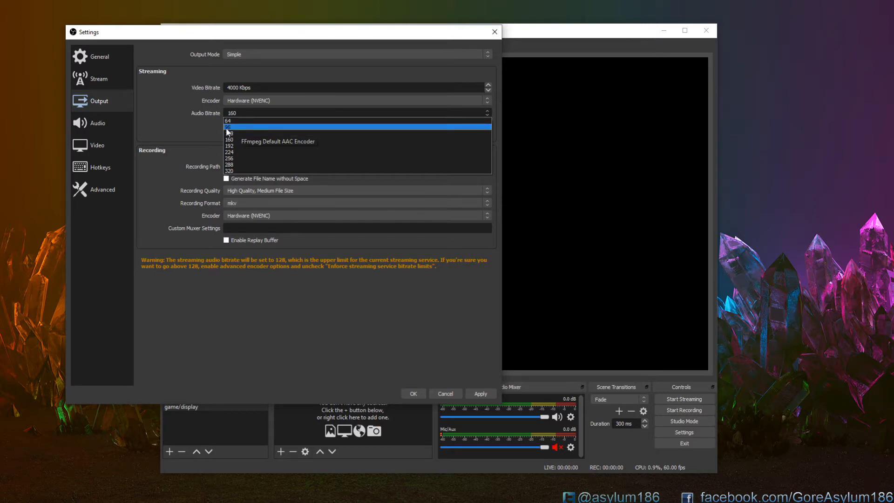
left_click(208, 128)
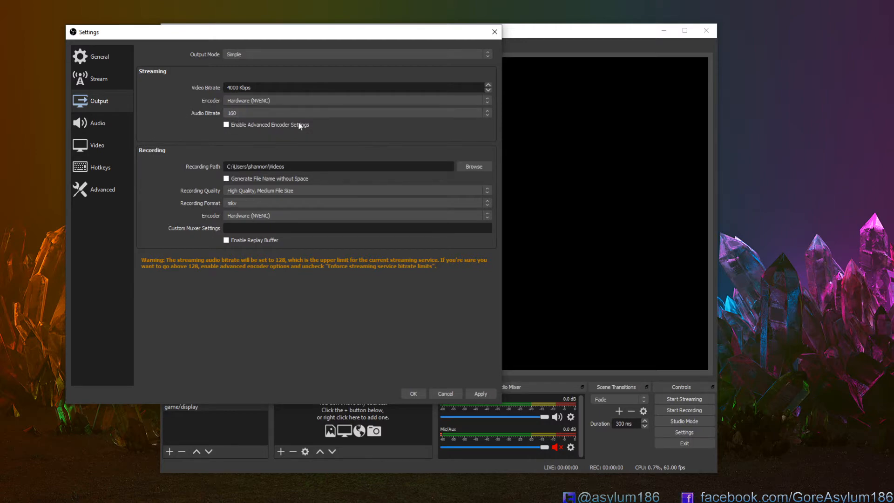
left_click(267, 101)
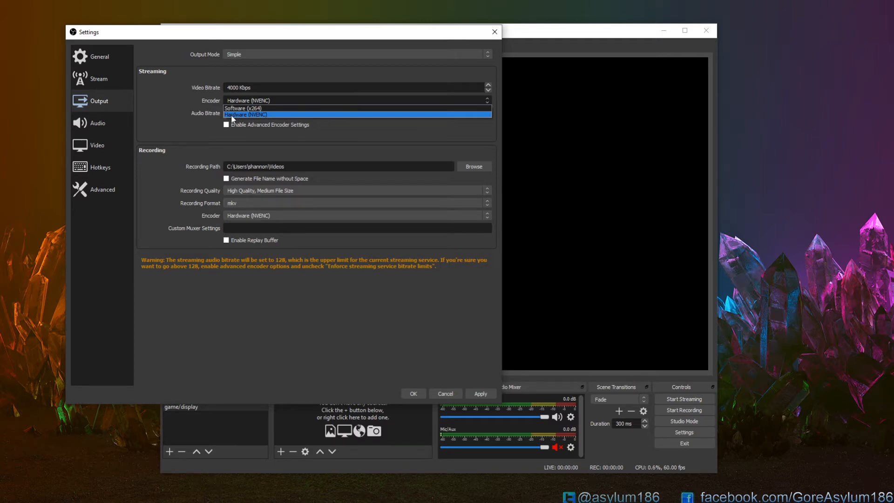
left_click(232, 116)
key("shift+Tab")
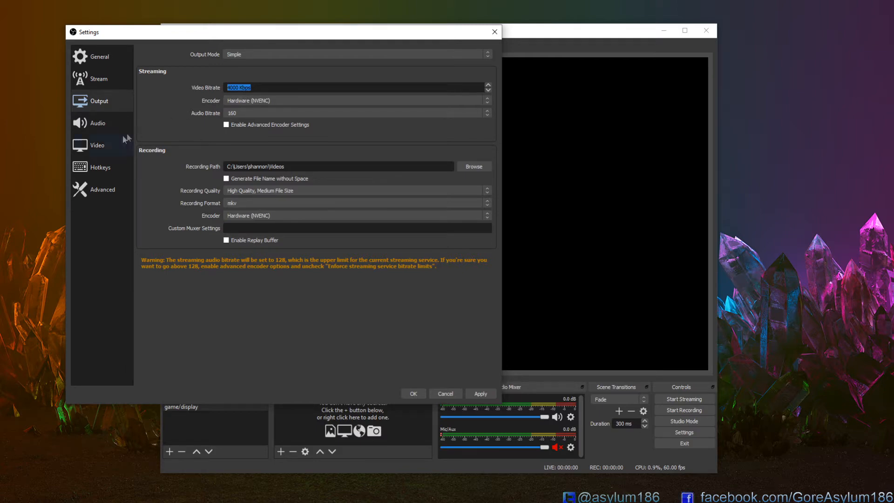
- In the video settings, set the output (scaled) resolution to 852x480
left_click(102, 147)
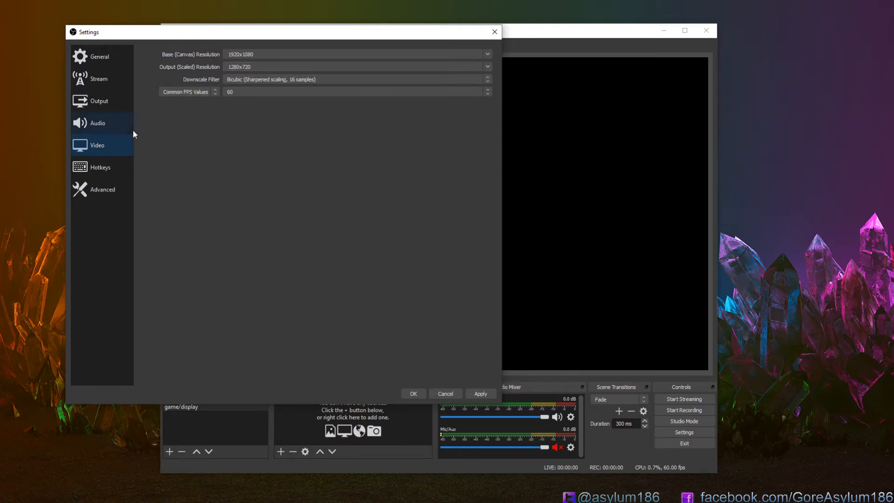
left_click(481, 68)
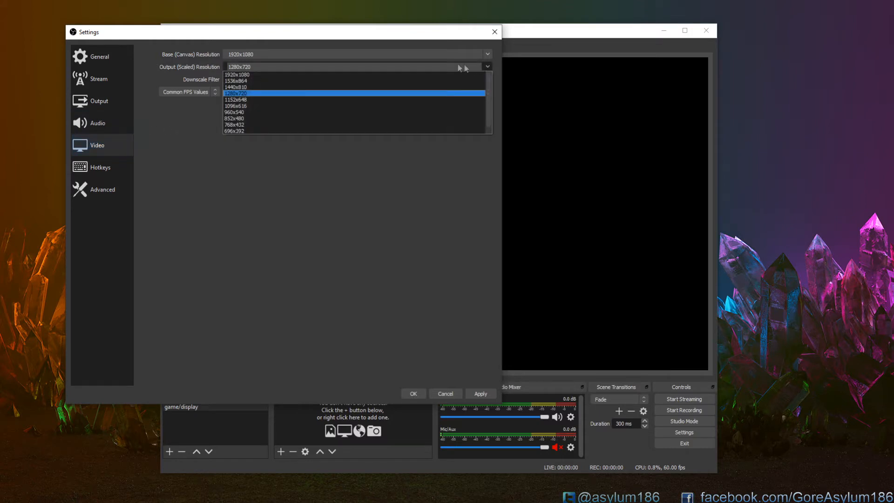
left_click(239, 94)
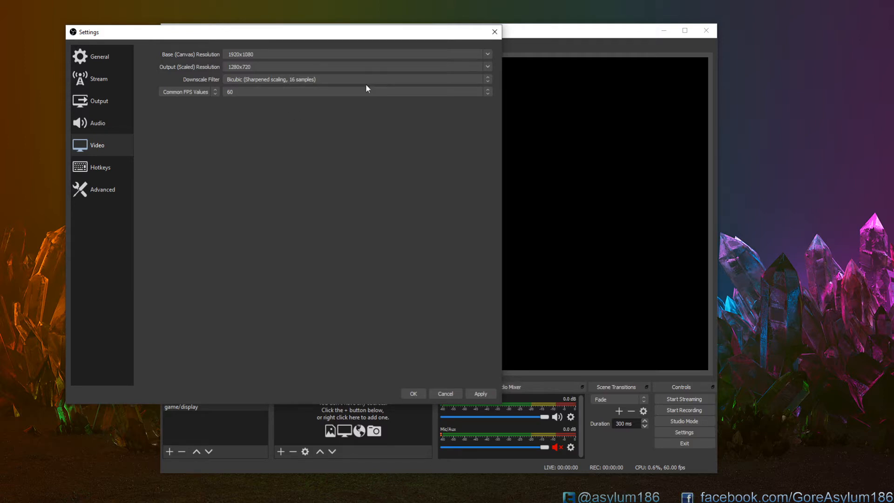
left_click(488, 67)
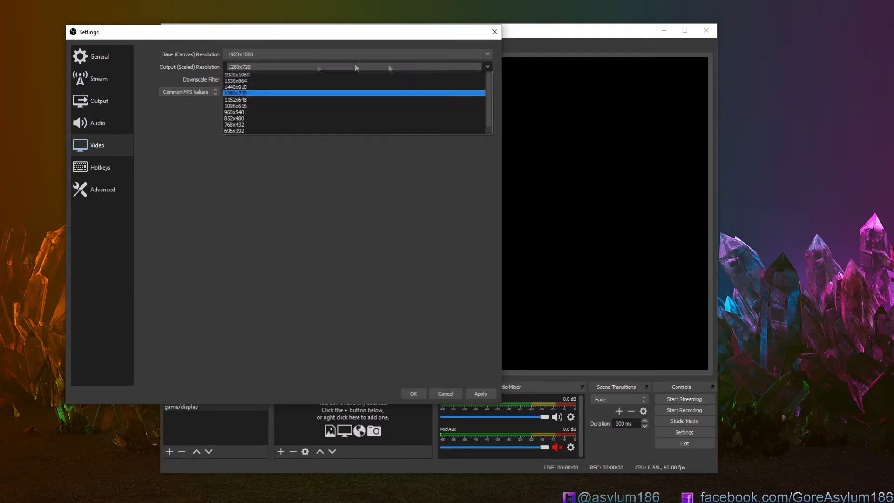
left_click(236, 119)
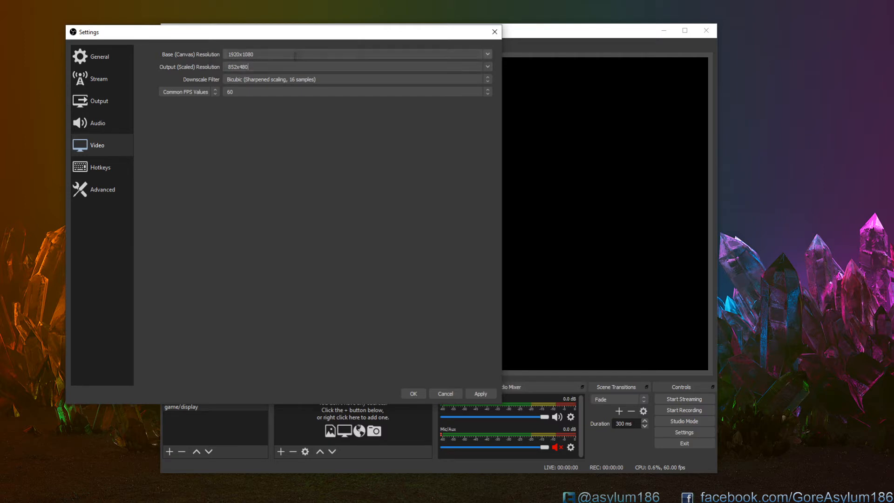
- Review the base canvas resolution and FPS value type options without changing them, and return to the output settings
left_click(487, 54)
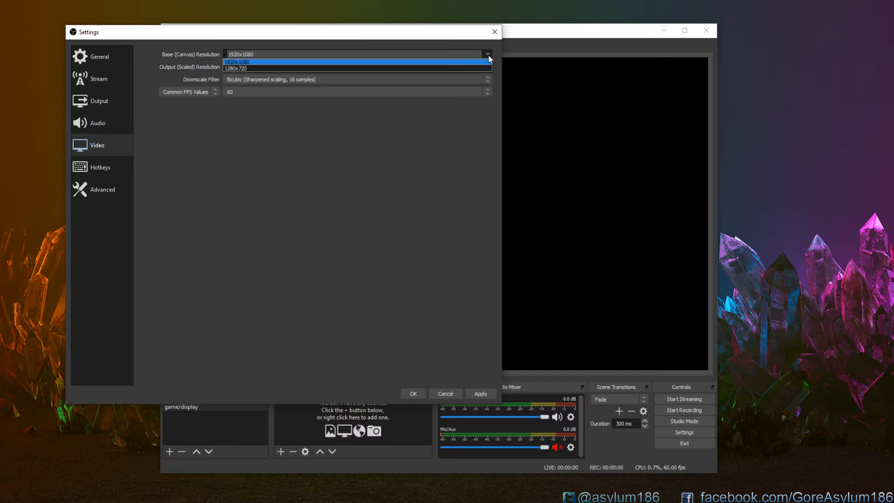
left_click(239, 54)
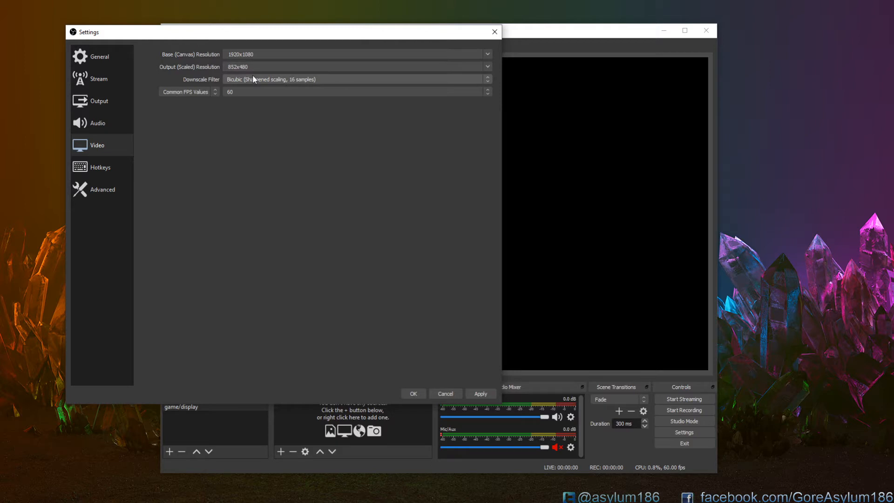
left_click(214, 94)
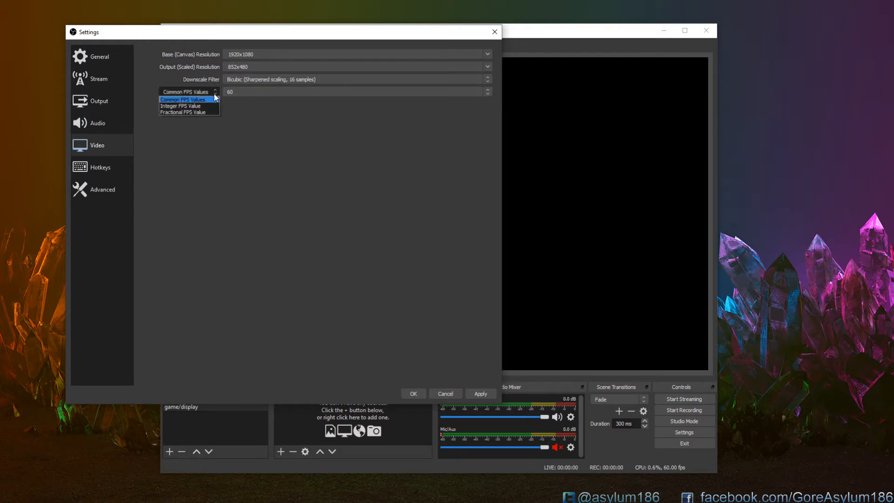
left_click(277, 127)
left_click(95, 101)
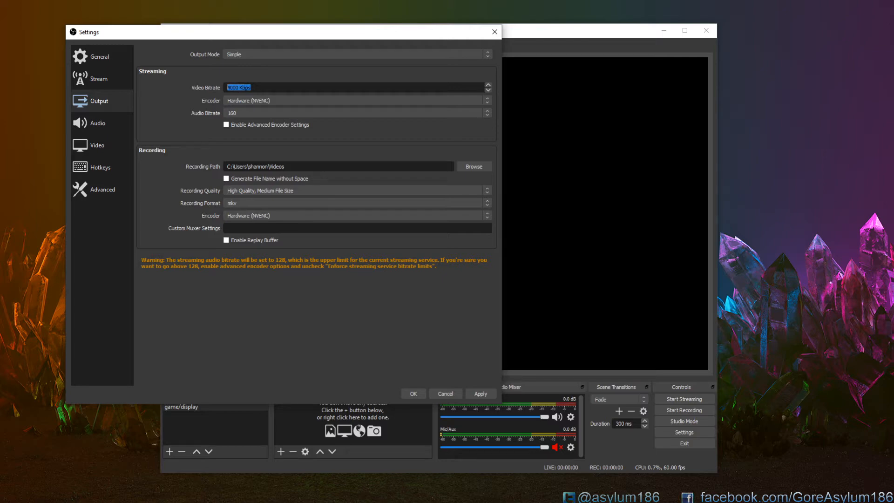
- Set the streaming video bitrate to 1800 Kbps in the output settings
left_click(251, 88)
left_click_drag(239, 87, 228, 88)
type("1800")
left_click_drag(240, 88, 217, 85)
left_click(253, 88)
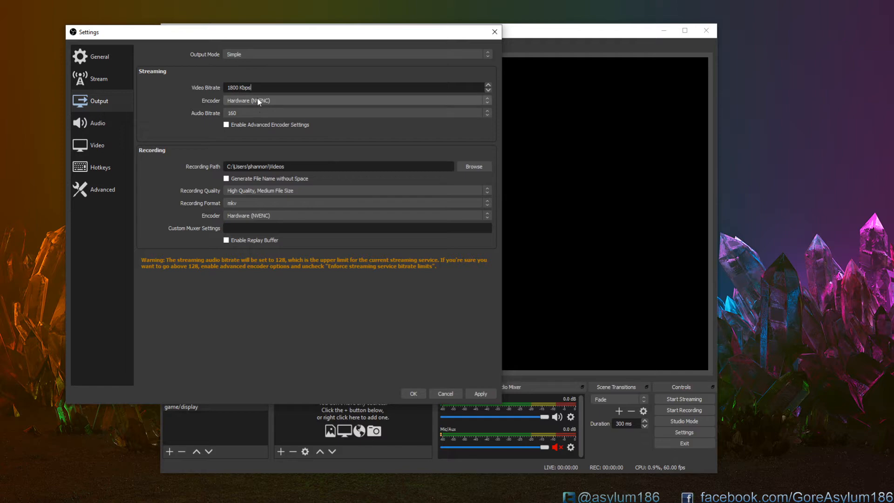
- Review the streaming audio bitrate choices around 96, 128 and 160 without changing the selection
left_click(250, 112)
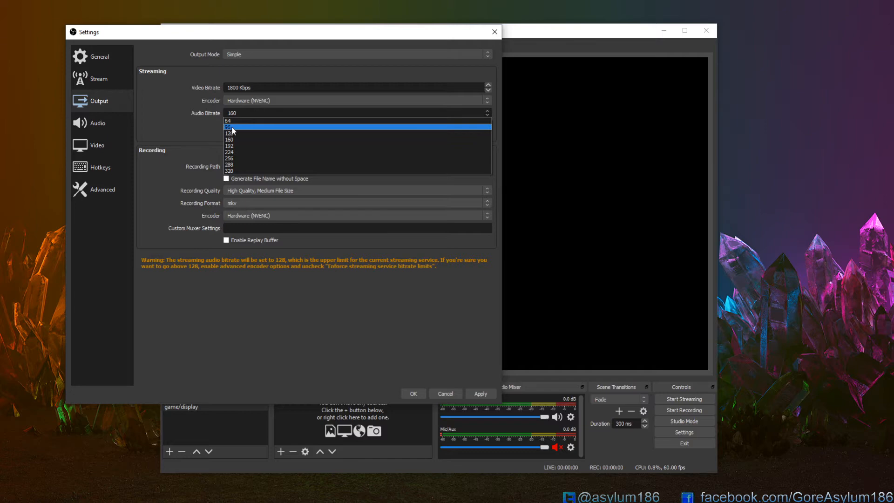
left_click(200, 127)
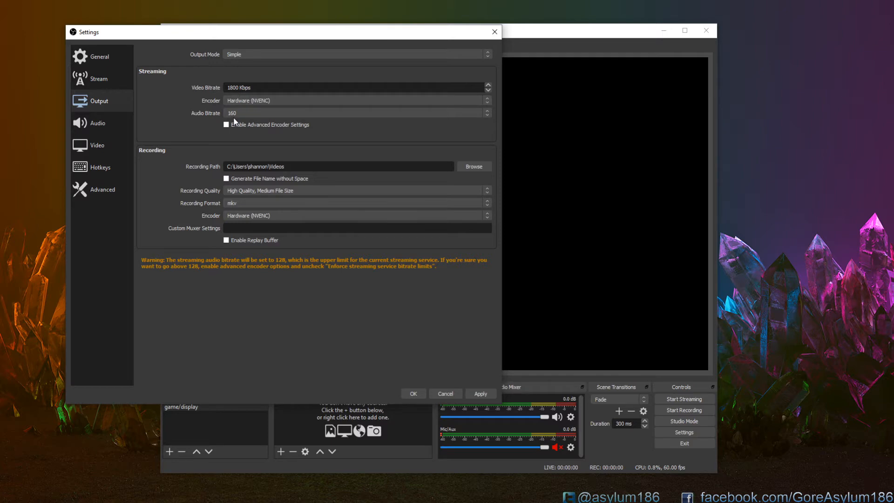
left_click(236, 113)
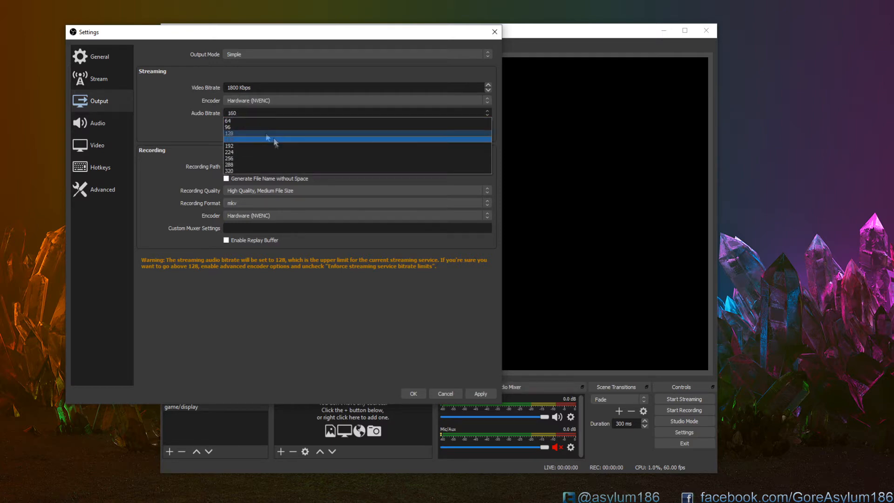
left_click(191, 124)
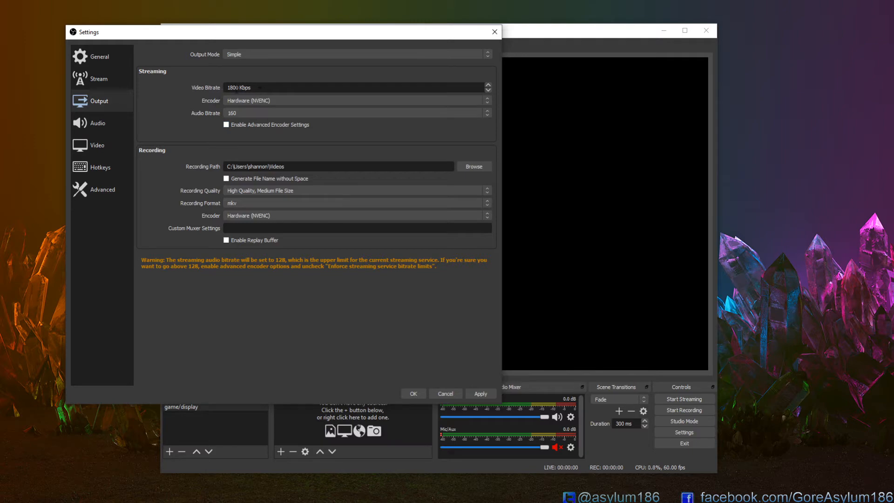
- Try a streaming video bitrate of 700 Kbps and replace it with 900 Kbps
left_click_drag(238, 87, 230, 88)
type("700")
left_click_drag(239, 88, 231, 87)
left_click_drag(252, 88, 226, 88)
type("900")
left_click_drag(236, 88, 228, 88)
- Check the output (scaled) resolution choices in the video settings, keeping 852x480
left_click(132, 144)
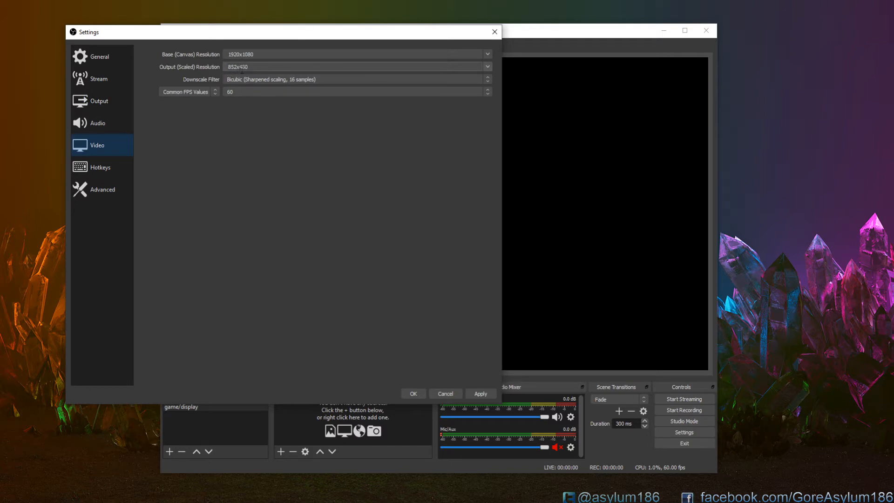
left_click(488, 66)
left_click(487, 66)
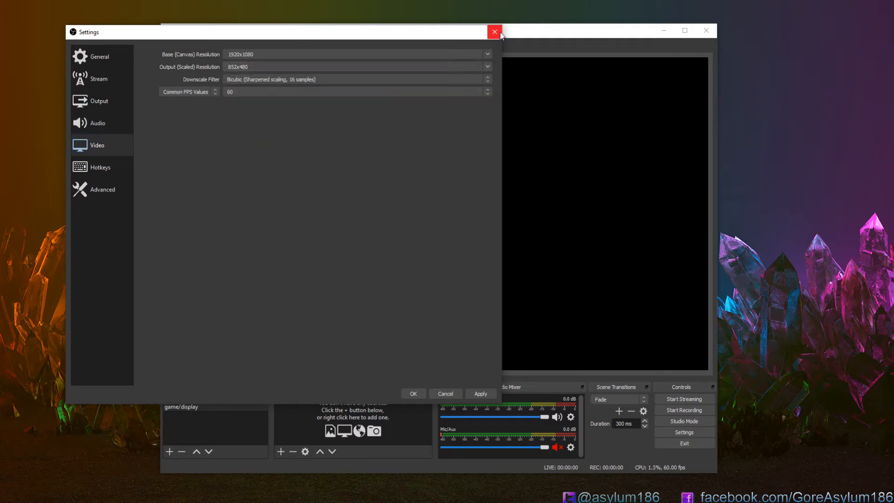
- Resize the settings dialog and reposition it over the main window
left_click_drag(500, 405, 726, 497)
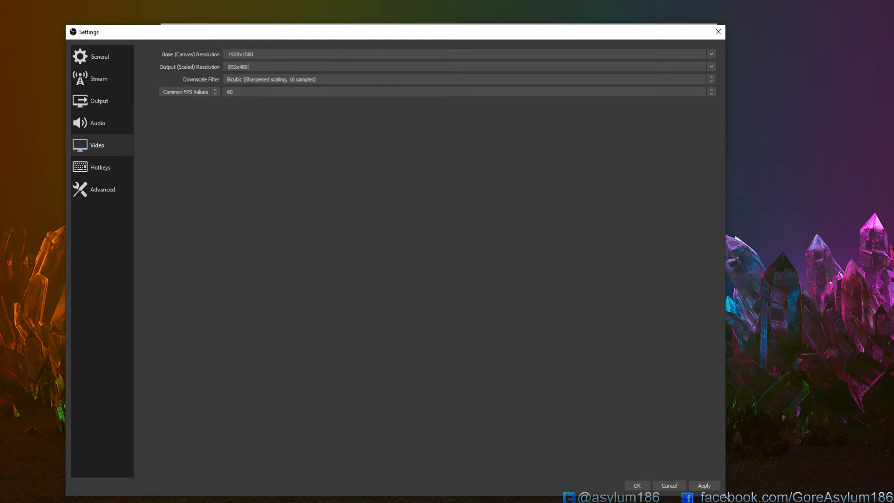
left_click_drag(726, 496, 464, 336)
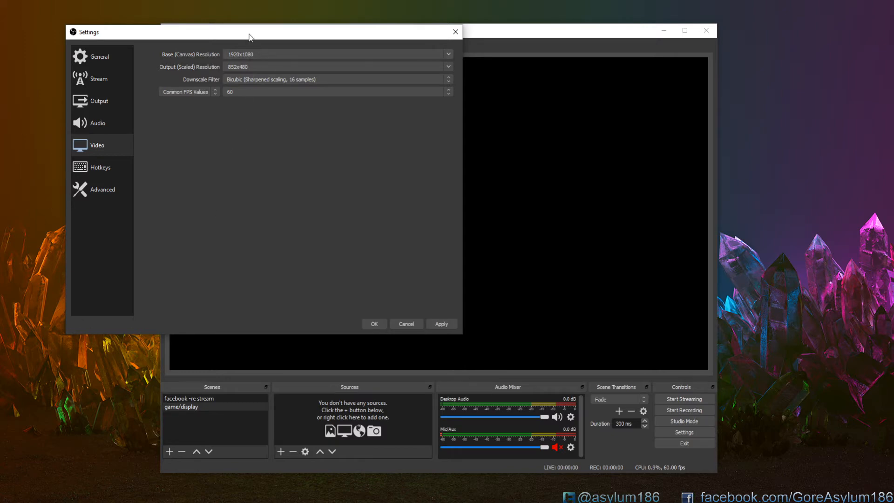
left_click_drag(249, 31, 306, 59)
left_click_drag(519, 362, 548, 398)
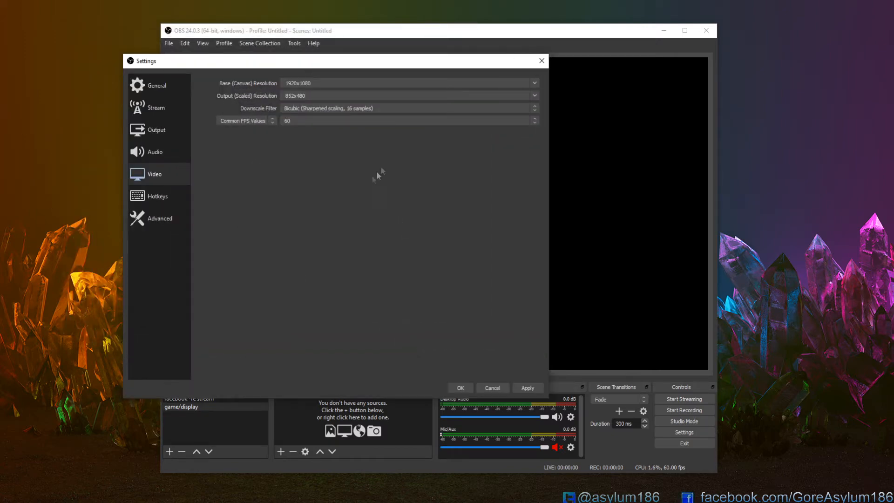
- Return to the output settings, then reposition and enlarge the settings dialog to show all streaming and recording options
left_click(161, 132)
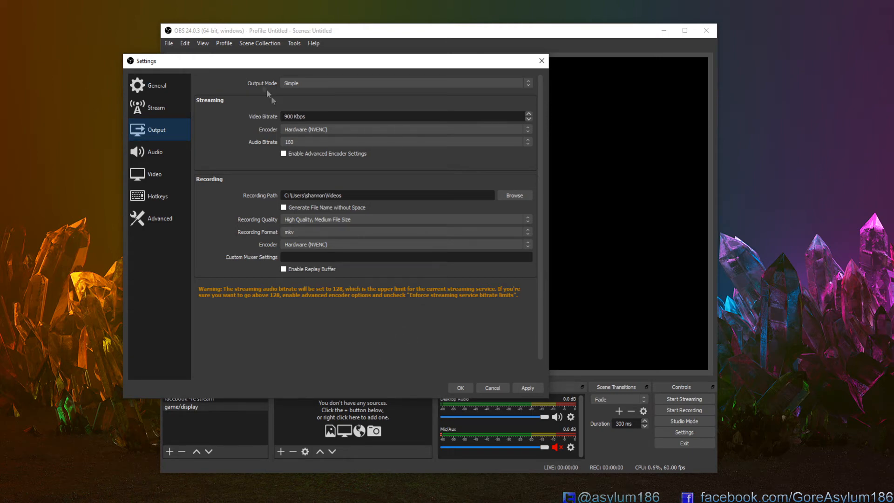
left_click_drag(264, 64, 247, 43)
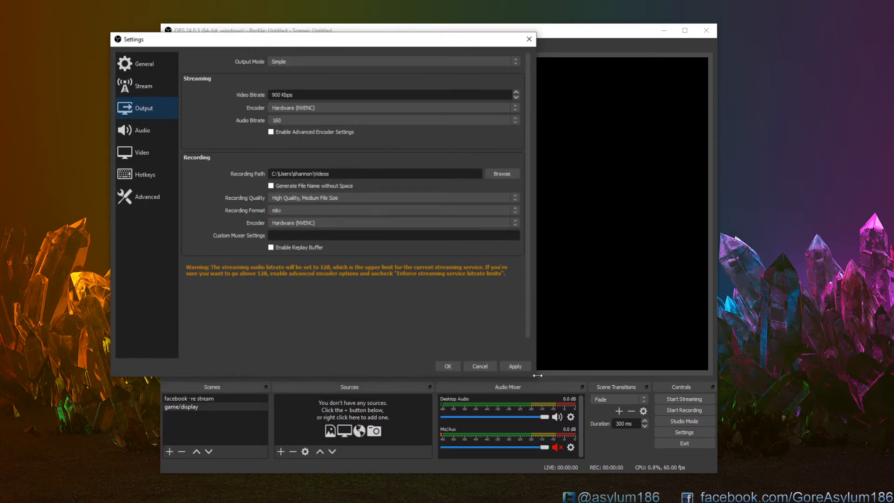
left_click_drag(536, 377, 567, 407)
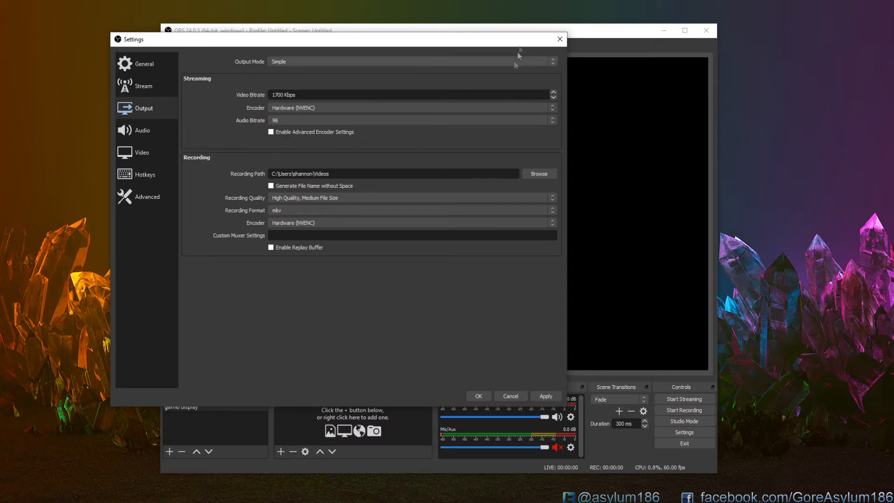
left_click_drag(495, 37, 471, 27)
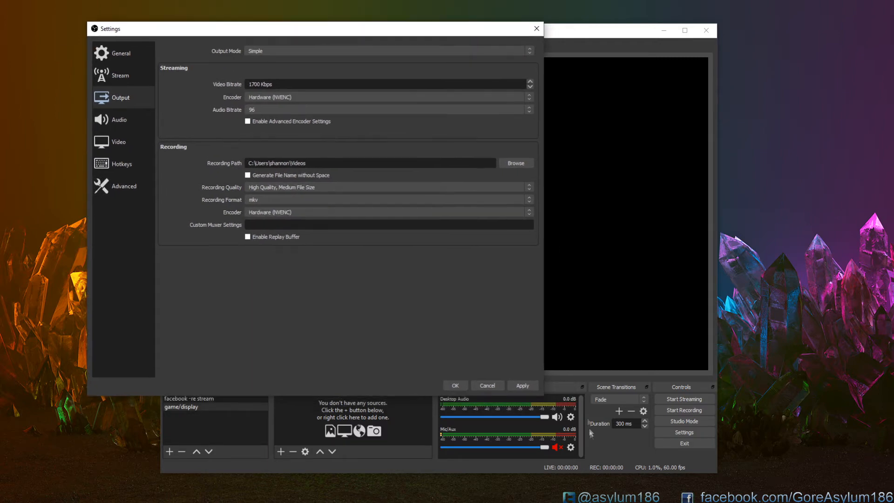
left_click_drag(544, 396, 574, 414)
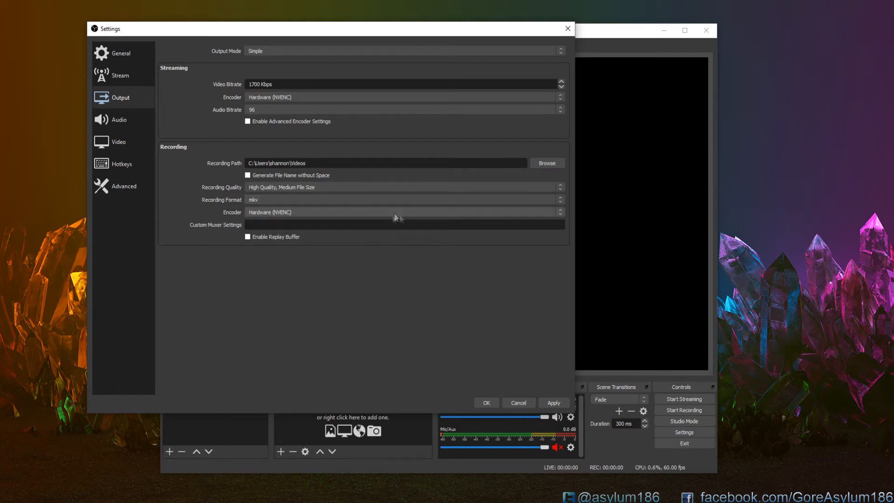
- Review the recording quality, format and encoder choices, keeping High Quality, Medium File Size, mkv and Hardware (NVENC)
left_click(287, 188)
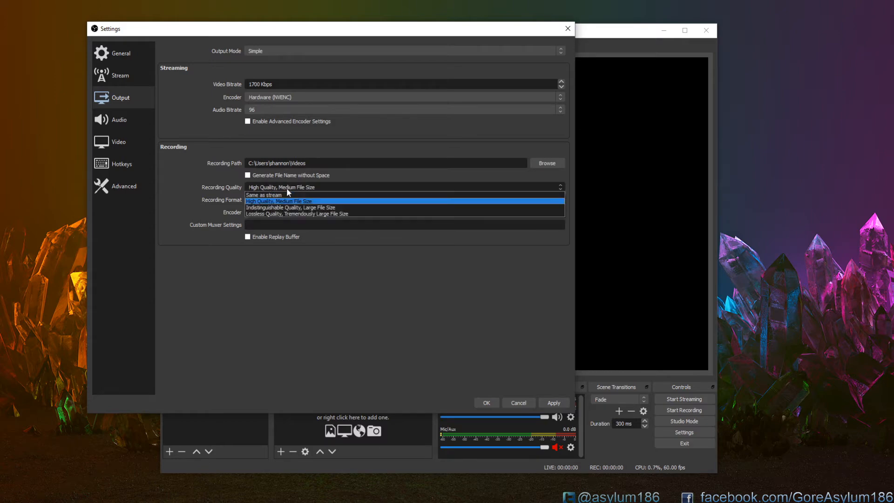
left_click(265, 201)
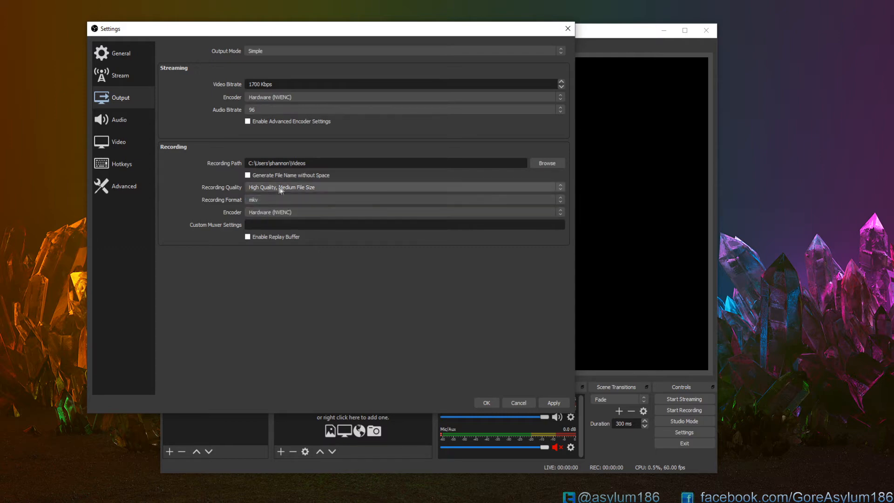
left_click(263, 201)
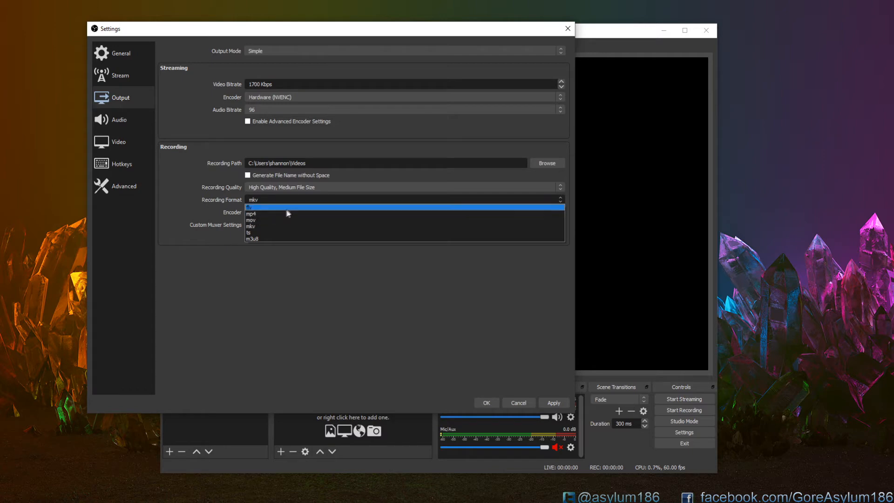
left_click(300, 280)
left_click(270, 214)
left_click(284, 214)
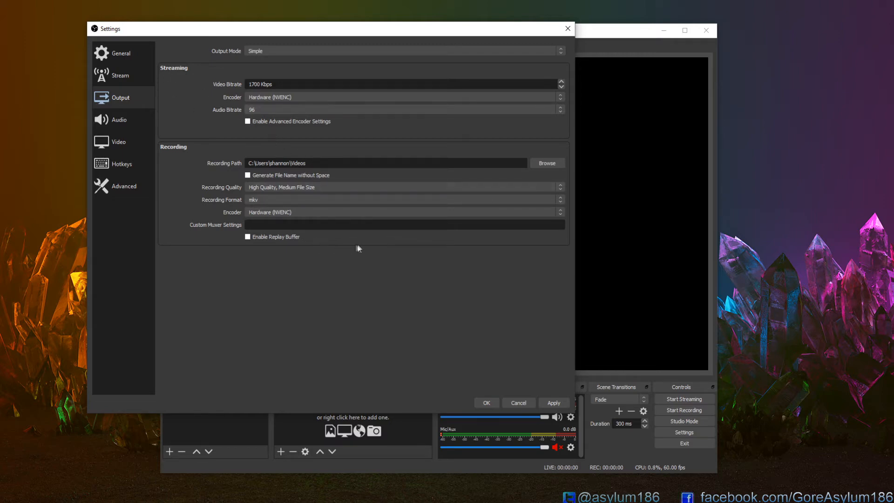
- Recheck the streaming video bitrate and the video resolution settings, and save the settings
left_click(250, 86)
double_click(252, 84)
left_click(117, 146)
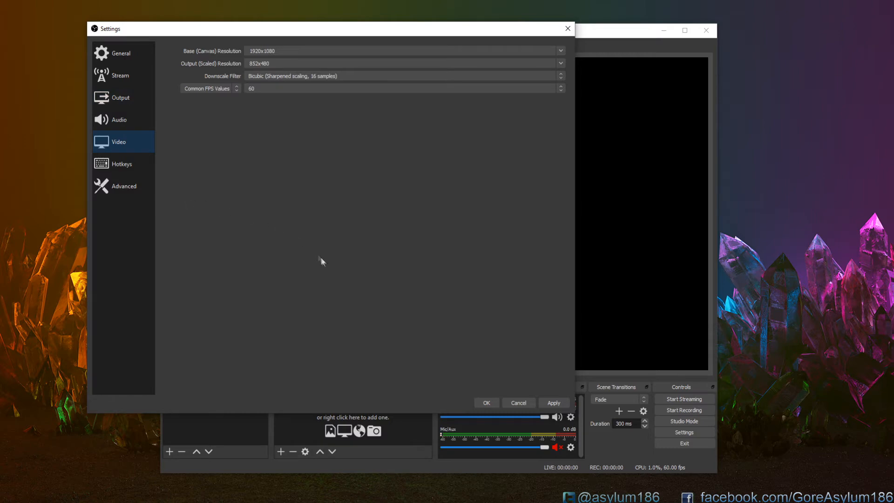
left_click(486, 403)
- Widen the main window from one side and shrink it from the opposite corner
left_click_drag(159, 259, 43, 239)
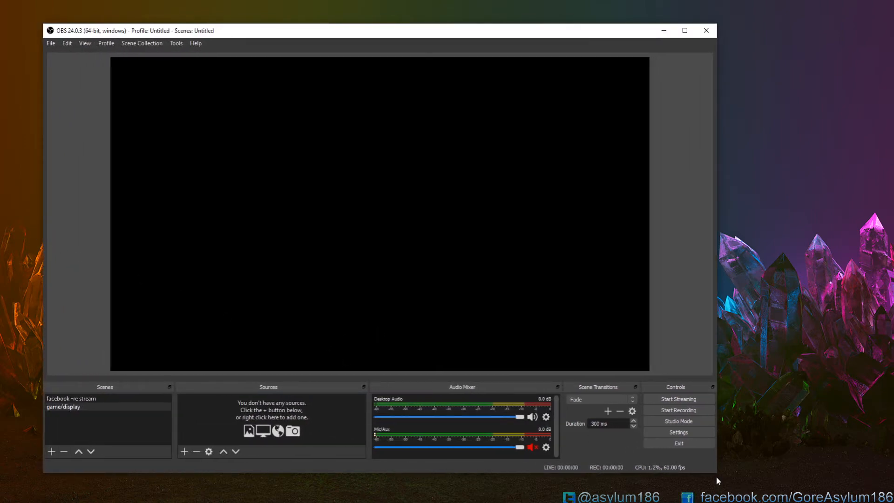
left_click_drag(716, 471, 635, 436)
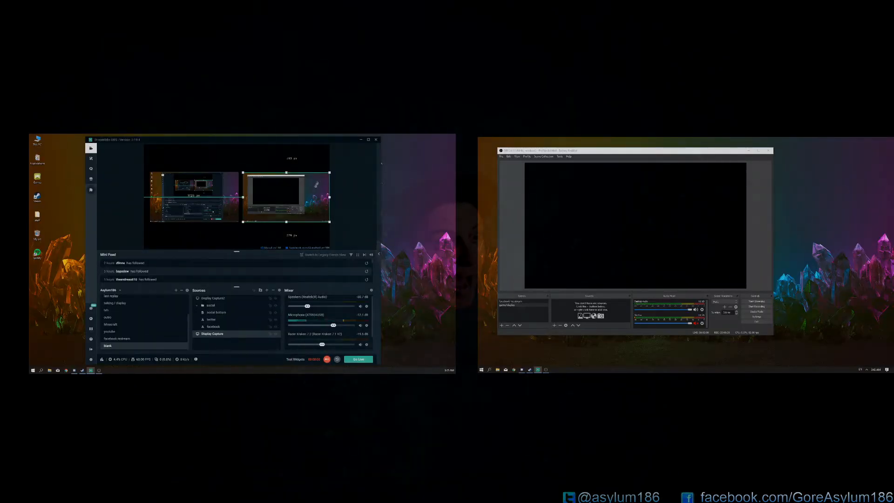
- Switch to Streamlabs OBS, deselect the display capture in its preview, and snap its window to half of the monitor
left_click(341, 161)
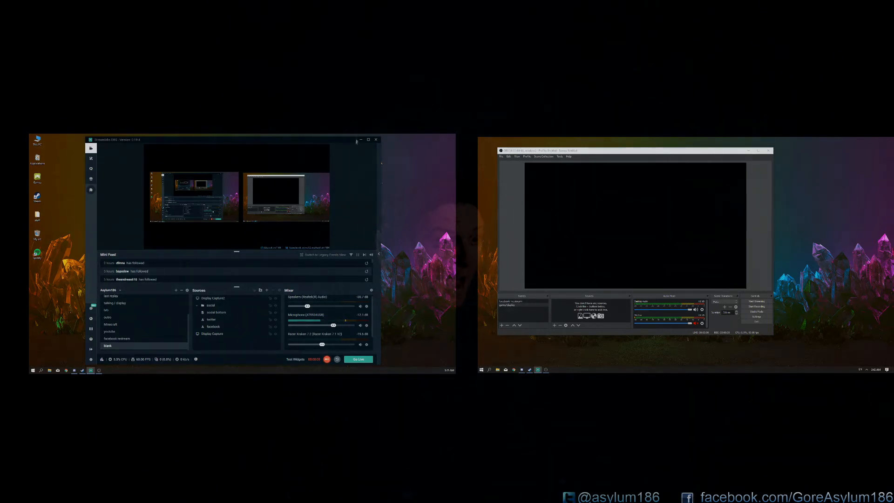
left_click_drag(355, 141, 29, 153)
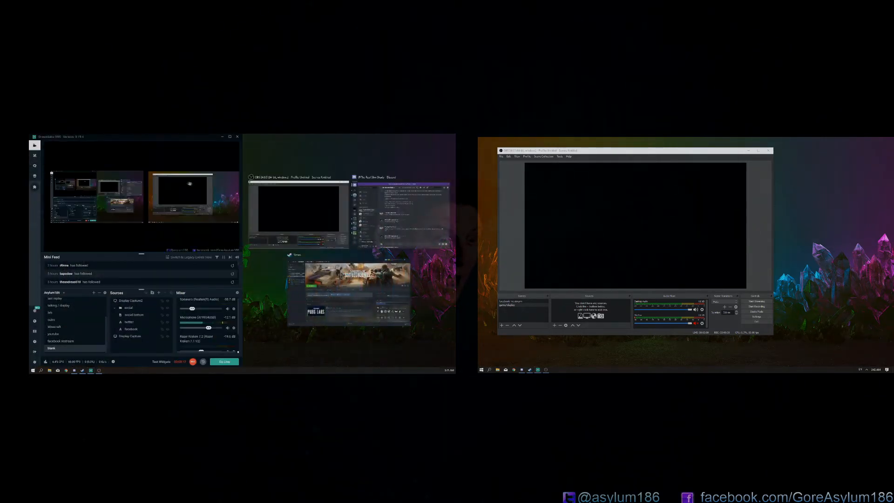
left_click(310, 155)
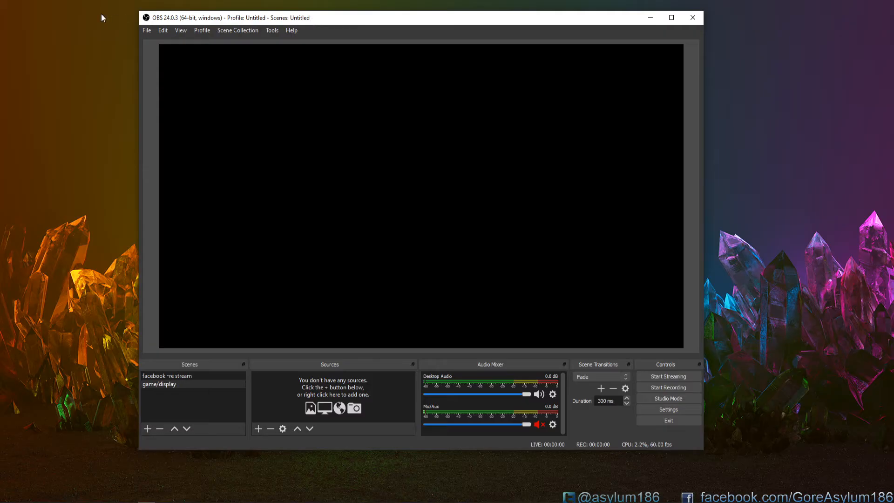
- Resize and reposition the OBS main window so the preview and all docks are shown in full
left_click_drag(138, 9, 193, 15)
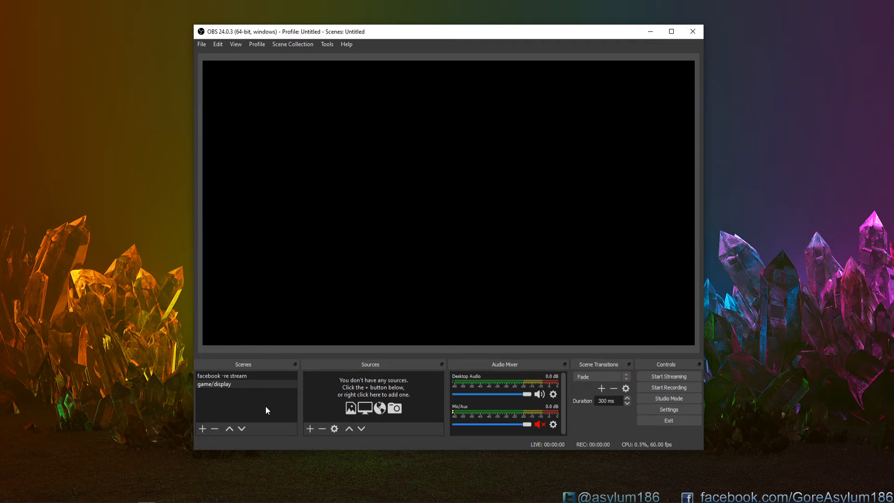
left_click_drag(191, 292, 122, 292)
left_click_drag(278, 26, 276, 54)
left_click_drag(510, 64, 443, 33)
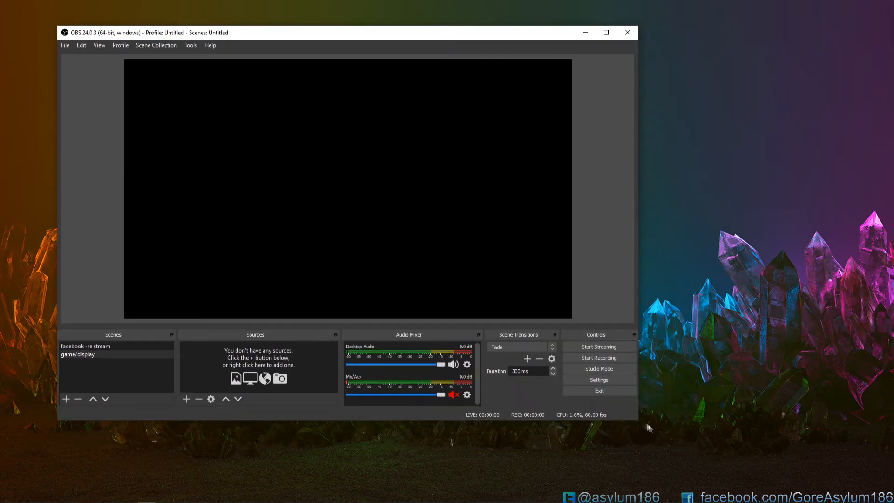
left_click_drag(639, 420, 622, 461)
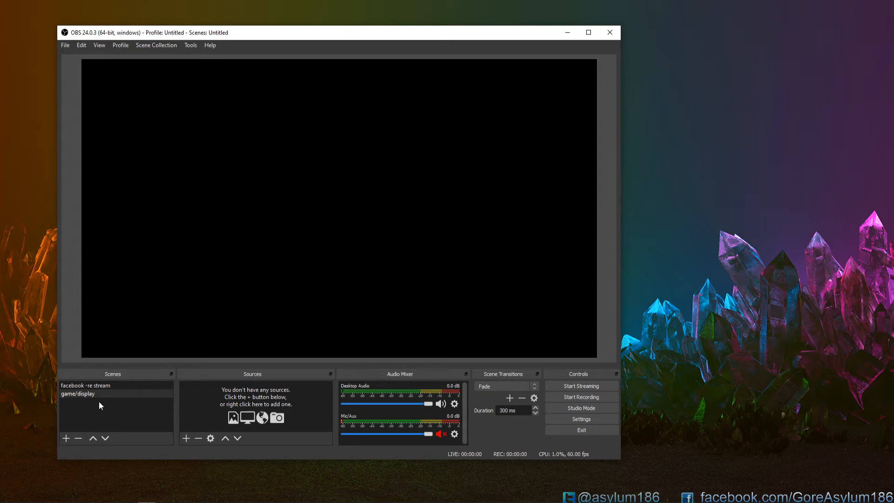
- Remove the existing game/display scene and add a new empty scene named game/display
left_click(79, 439)
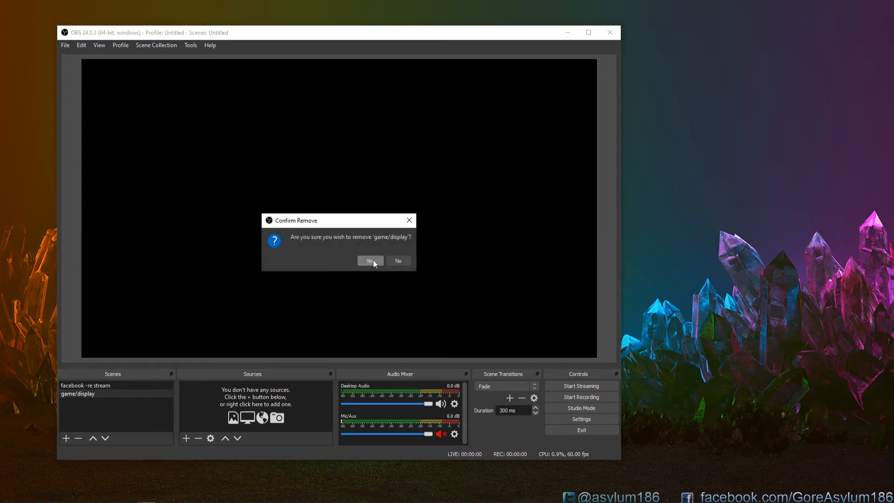
left_click(370, 261)
left_click(98, 386)
left_click(67, 438)
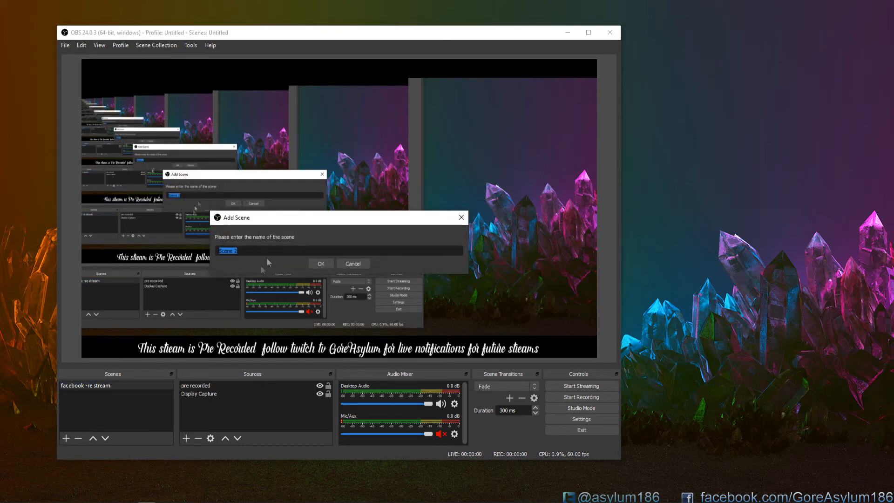
type("game/display")
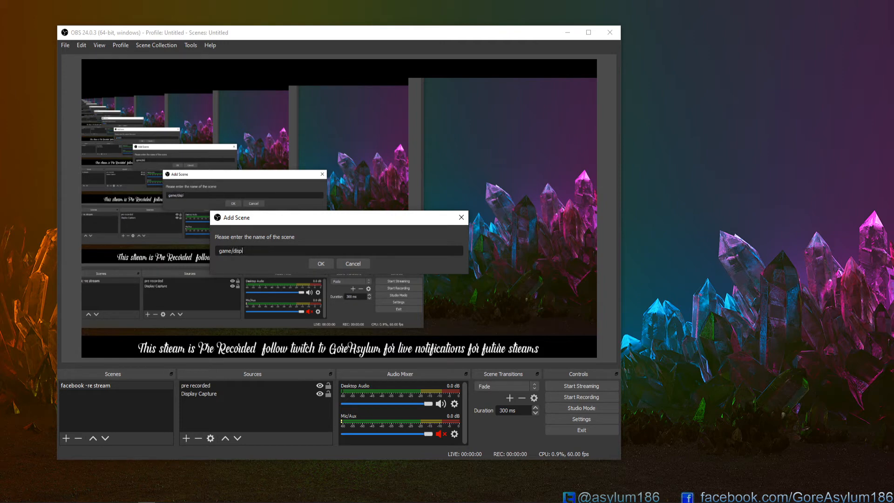
left_click(311, 264)
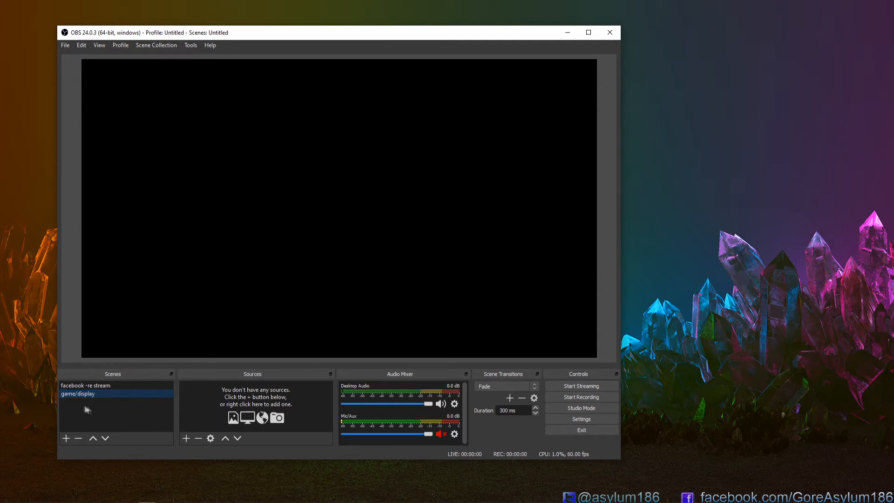
- Add another scene named brb and make game/display the active scene
left_click(66, 438)
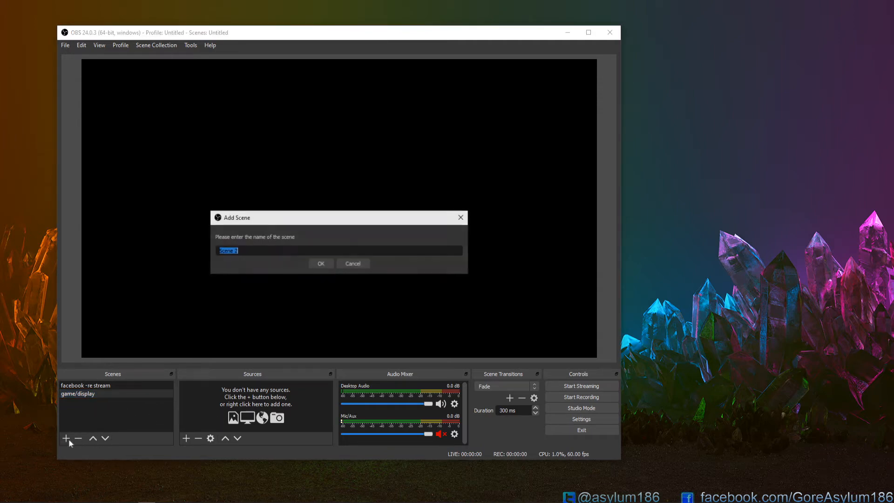
type("brb")
key("Return")
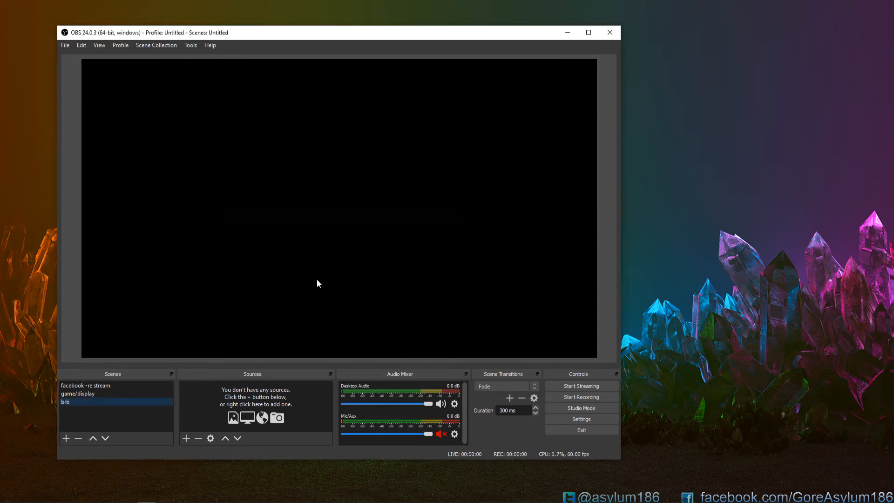
left_click(90, 394)
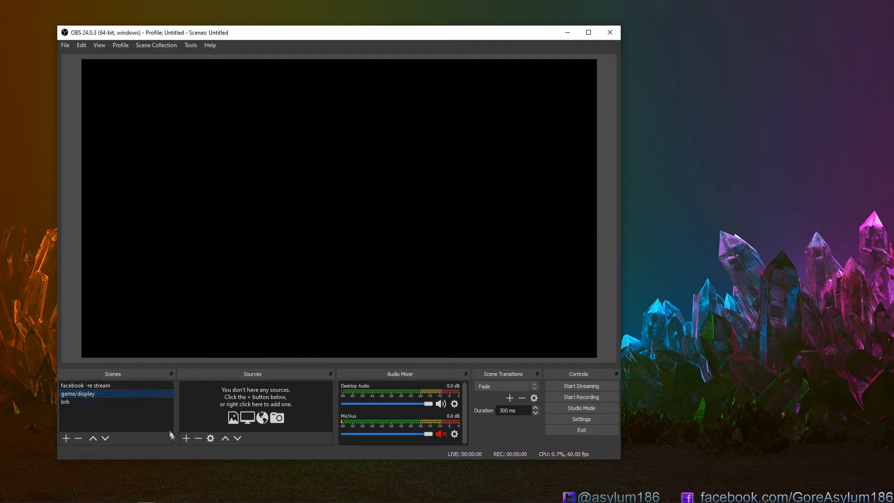
- Add the existing Display Capture as a visible source in the game/display scene
left_click(189, 438)
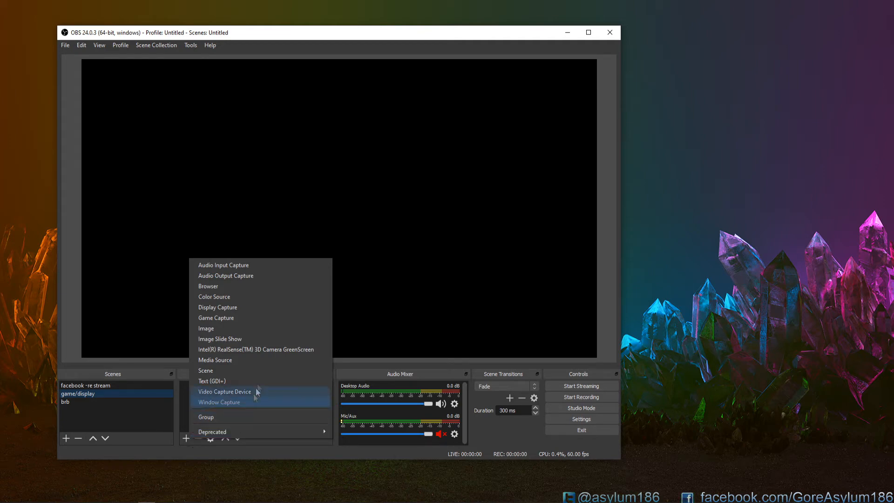
left_click(226, 308)
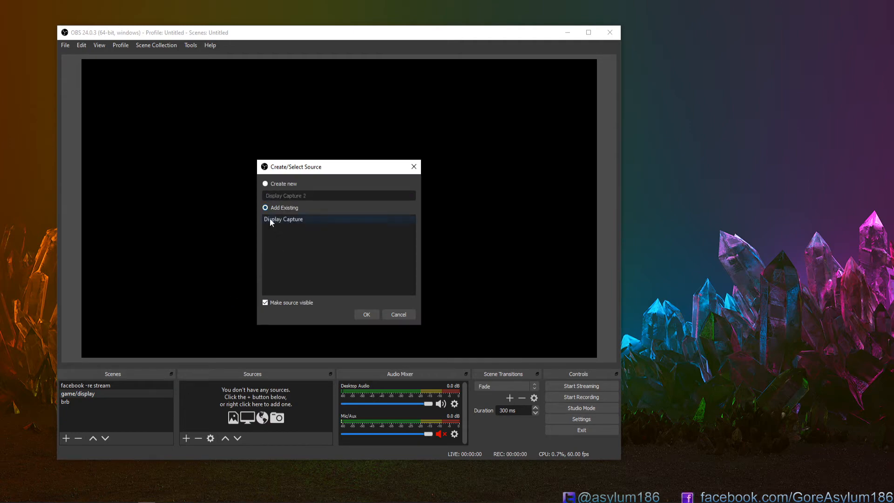
left_click(280, 220)
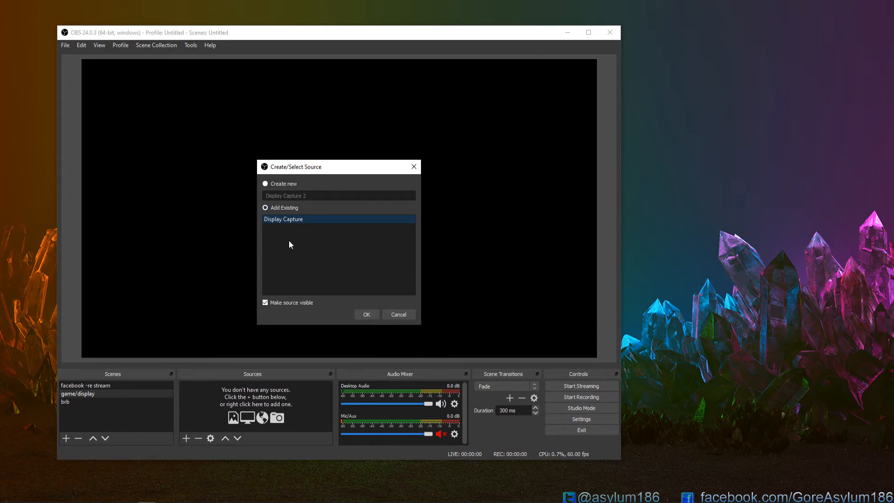
left_click(366, 315)
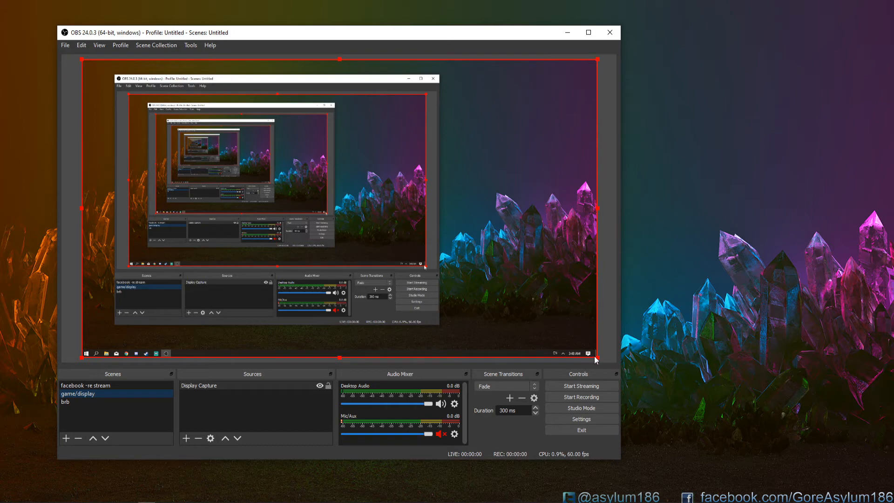
- Shrink the display capture in the preview, reposition it, and enlarge it to nearly the full canvas
left_click_drag(598, 360, 345, 222)
mouse_move(259, 164)
left_mouse_down()
mouse_move(354, 195)
mouse_move(287, 189)
mouse_move(262, 163)
left_mouse_up()
left_click_drag(371, 226, 586, 355)
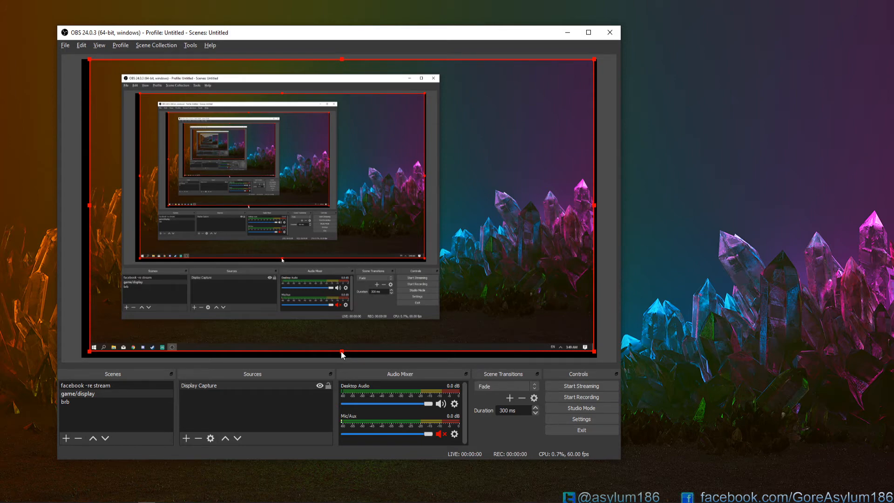
- Crop the display capture's bottom edge and refit the capture so it fills the whole canvas
left_click_drag(341, 351, 342, 344)
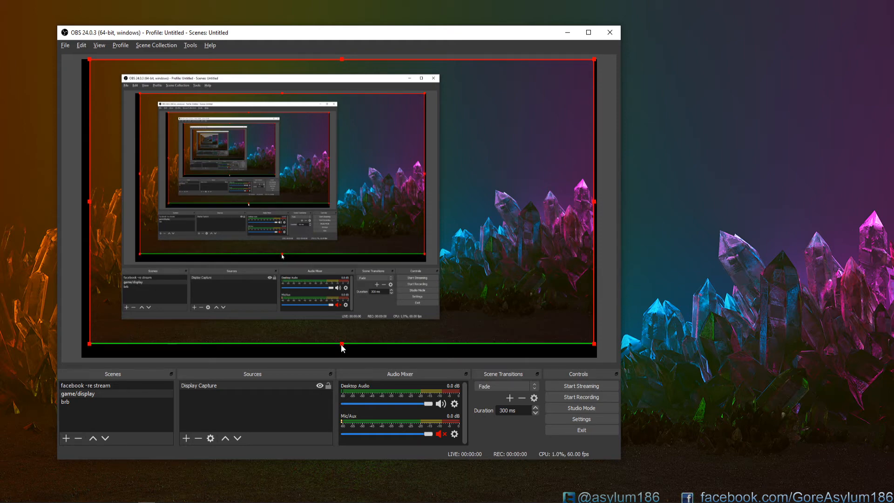
left_click_drag(375, 289, 370, 286)
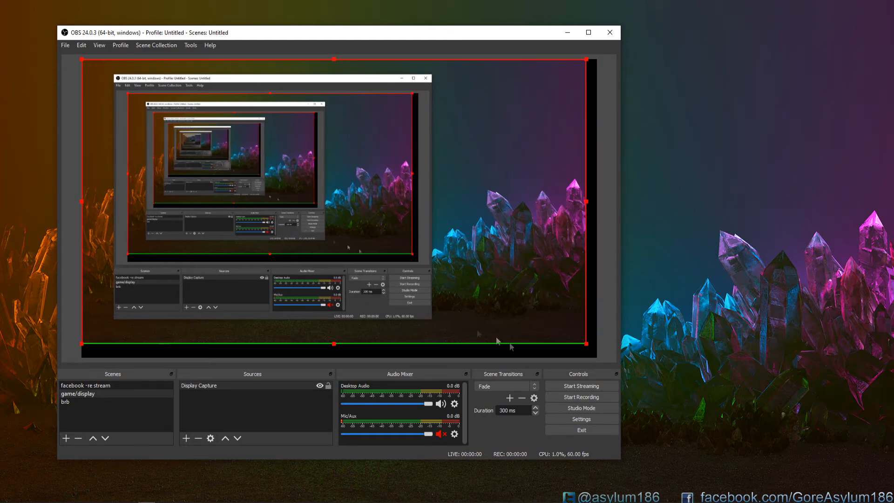
left_click_drag(588, 349, 595, 353)
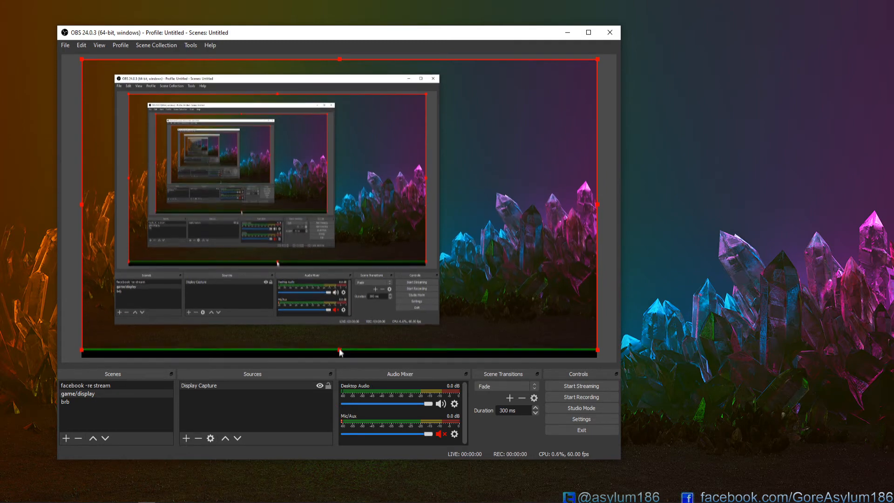
mouse_move(340, 351)
left_mouse_down()
mouse_move(352, 247)
mouse_move(342, 358)
left_mouse_up()
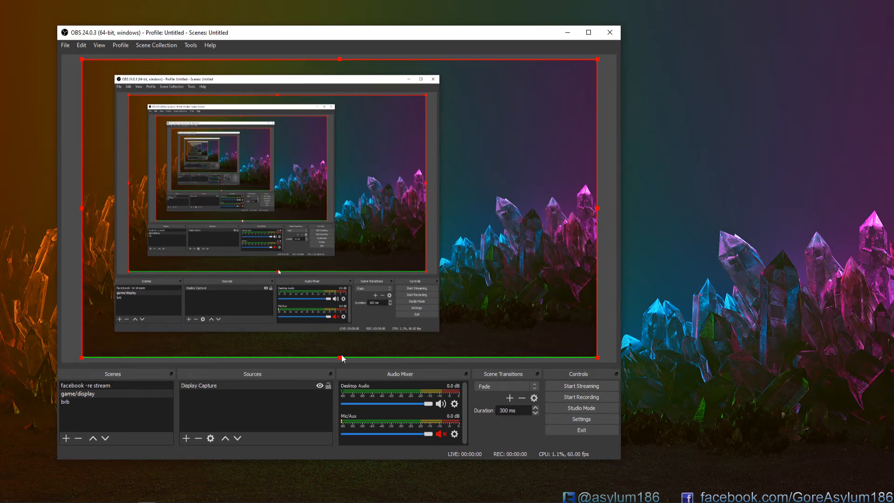
- Make the OBS window smaller, move it higher on the desktop, and deselect the display capture
left_click_drag(55, 24, 204, 118)
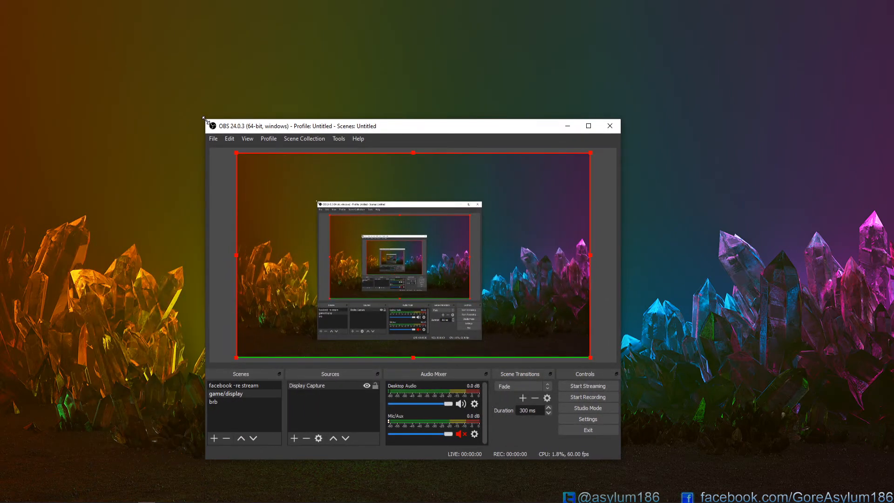
left_click_drag(316, 128, 328, 72)
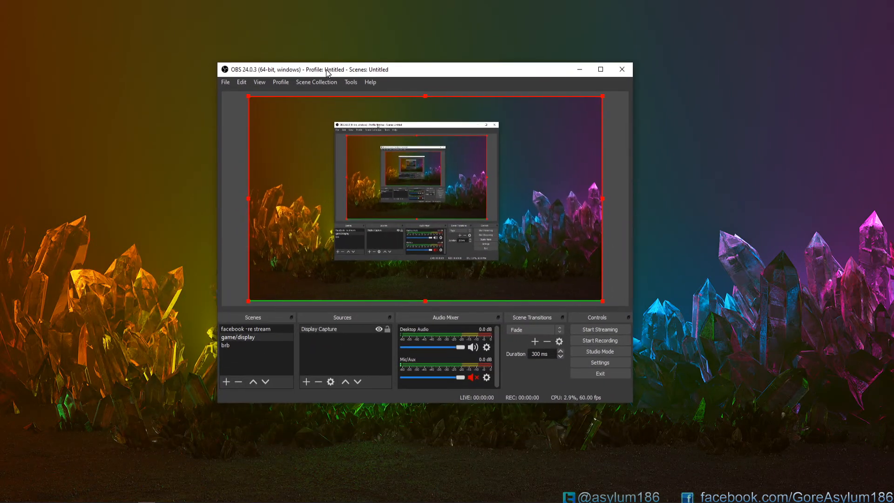
left_click(345, 368)
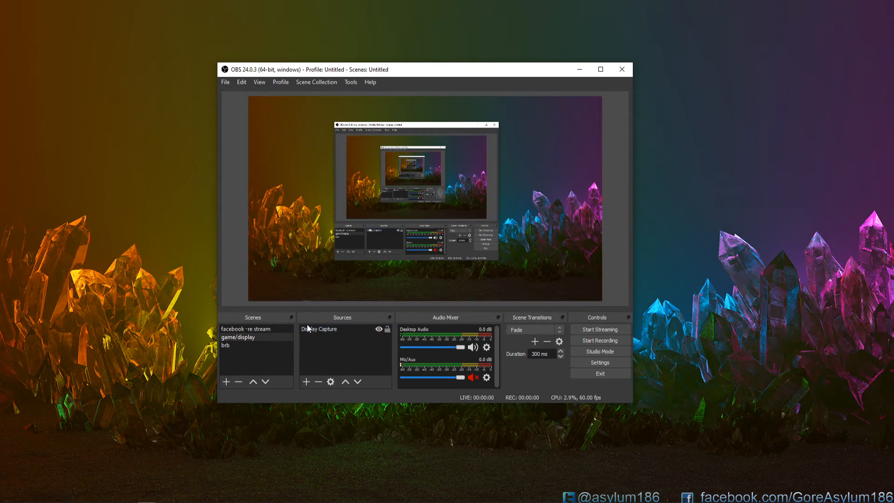
left_click(306, 381)
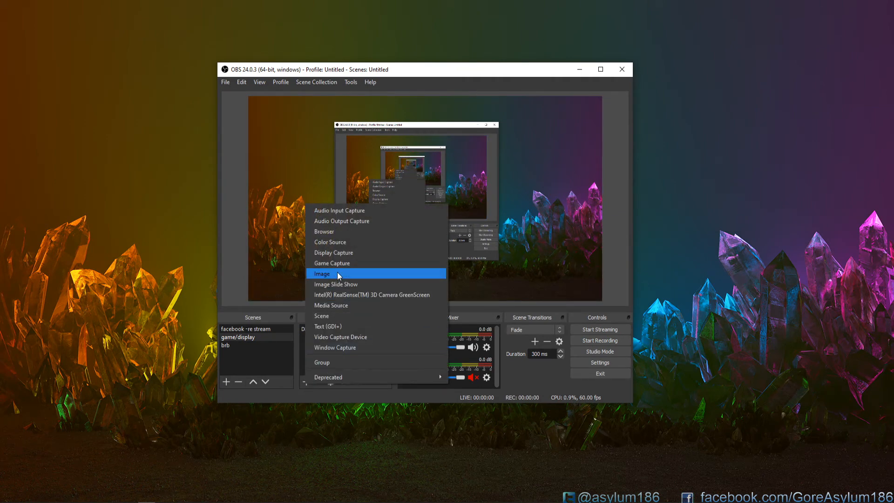
left_click(351, 348)
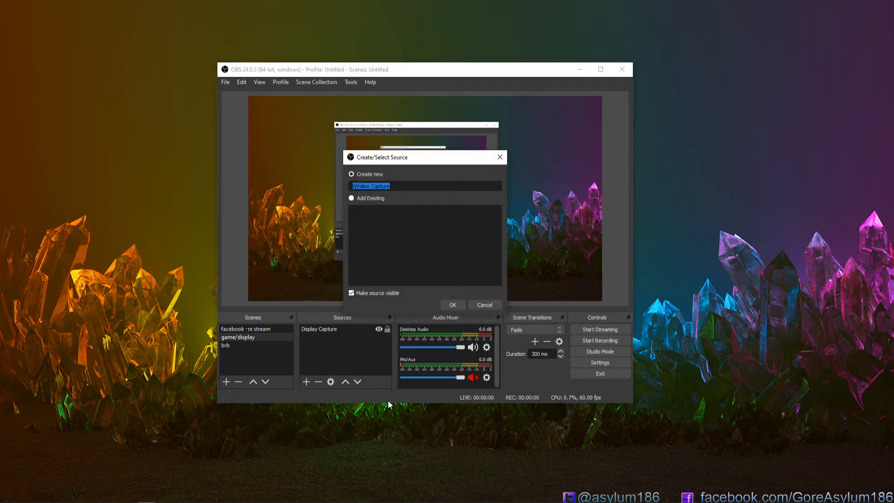
left_click(484, 304)
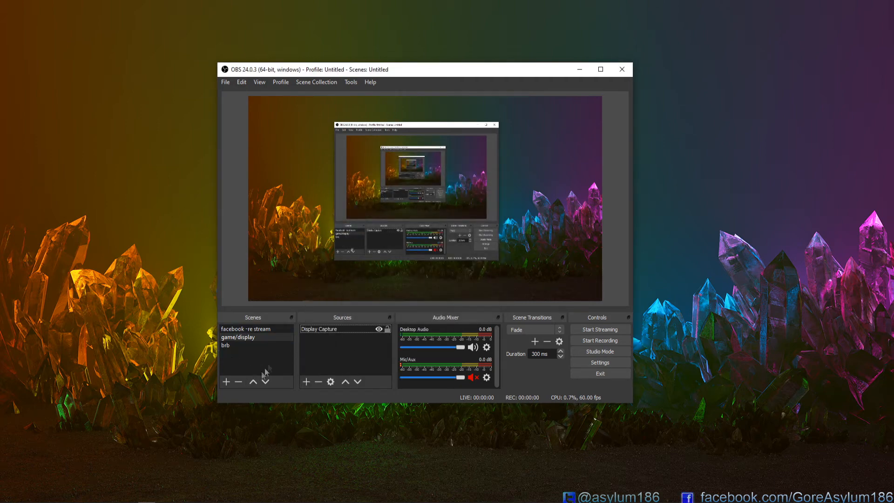
- Extend the OBS window downward and make the docks below the preview taller
left_click_drag(303, 403, 302, 472)
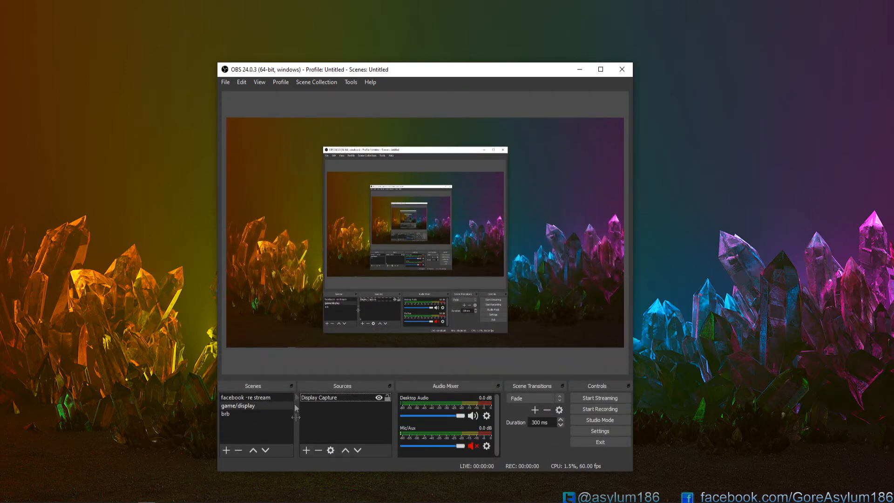
left_click_drag(313, 379, 320, 282)
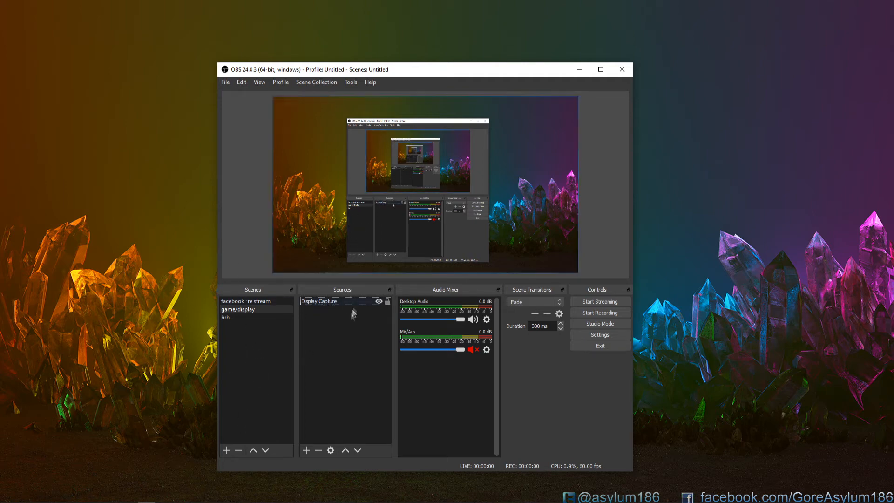
- Create a new Game Capture source named game 1 in the game/display scene
left_click(306, 449)
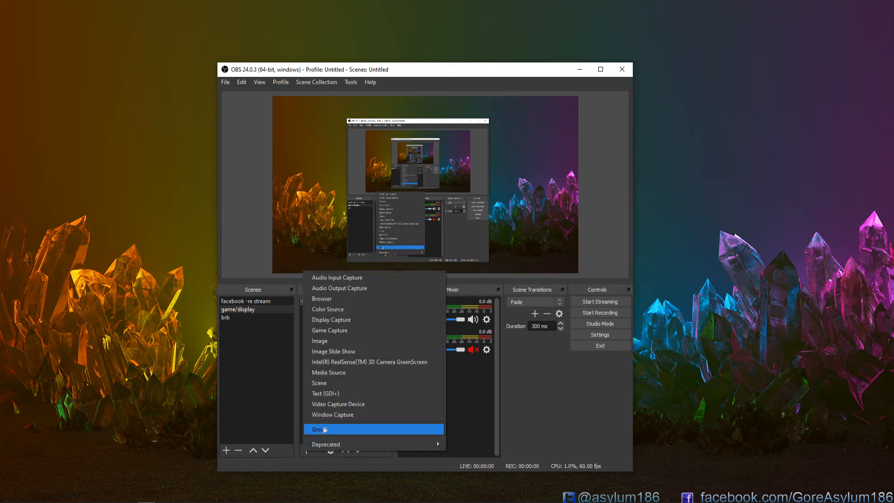
left_click(339, 330)
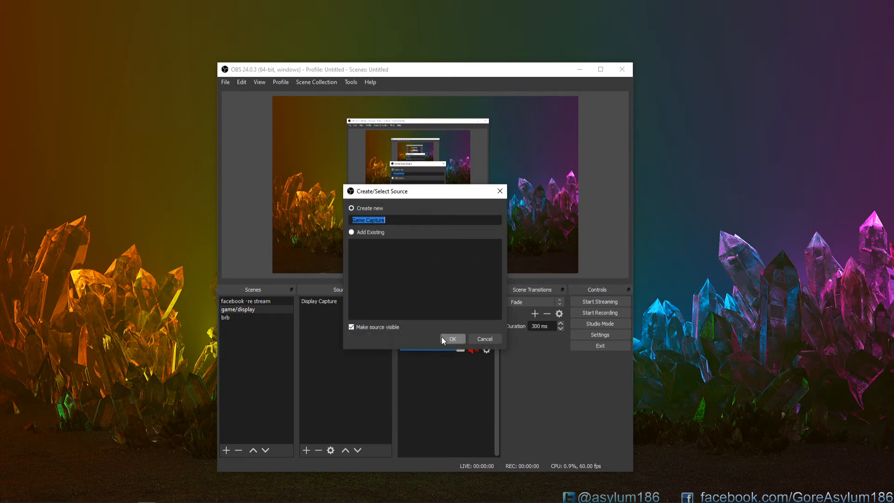
type("game 1")
left_click(455, 338)
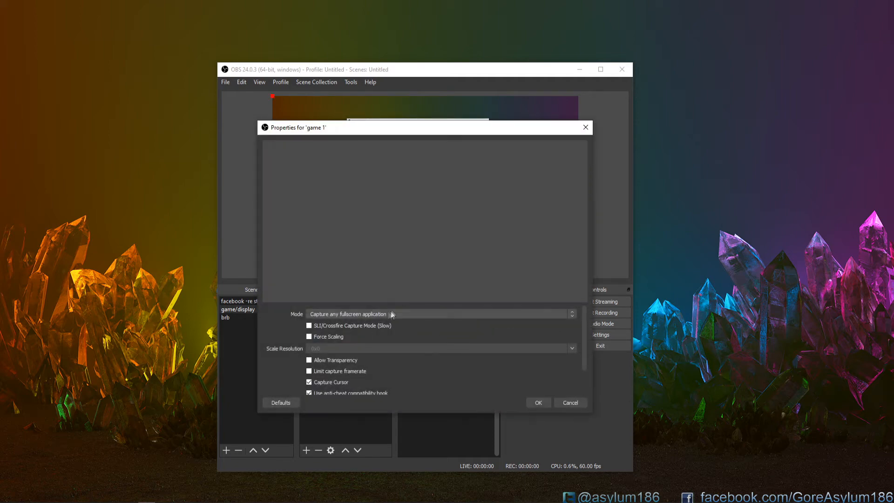
- Try the Capture specific window mode for game 1, inspect the selectable windows, and cancel the properties
left_click_drag(381, 132, 562, 67)
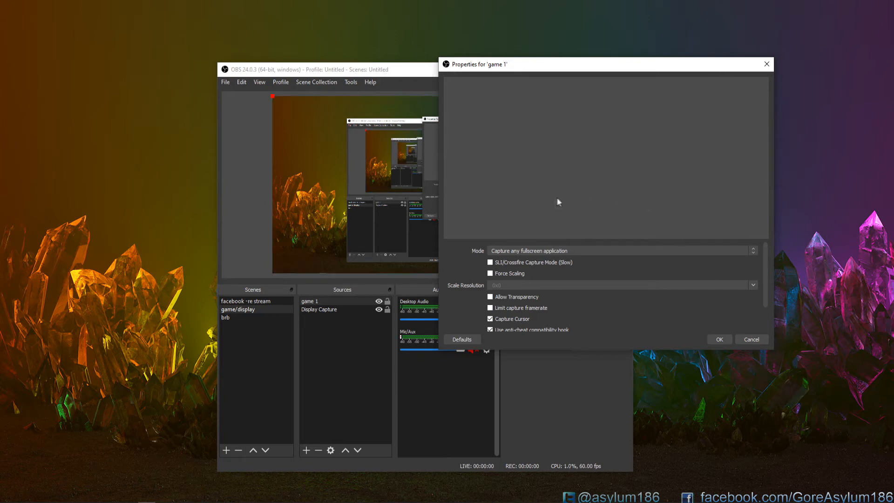
left_click_drag(533, 65, 155, 60)
left_click(119, 247)
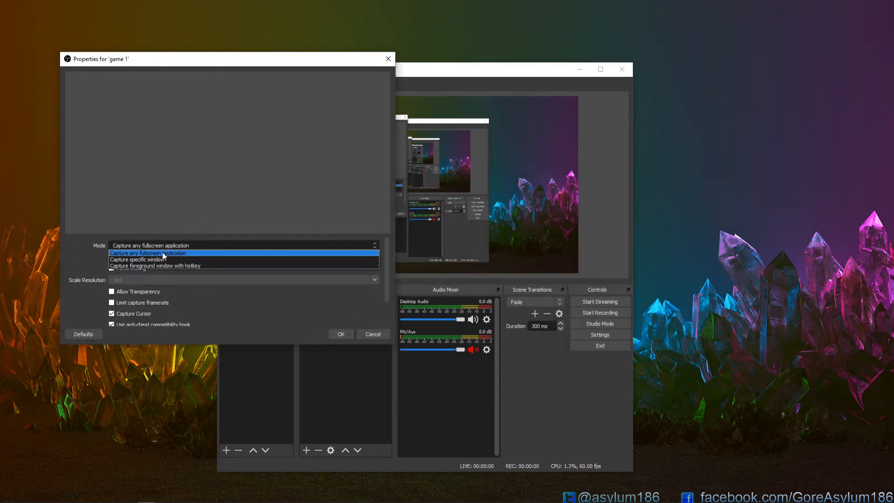
left_click(129, 260)
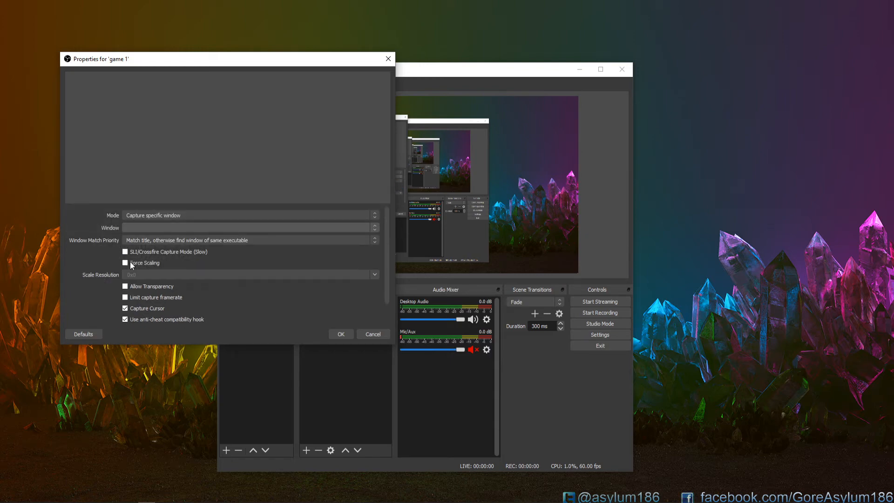
left_click(375, 227)
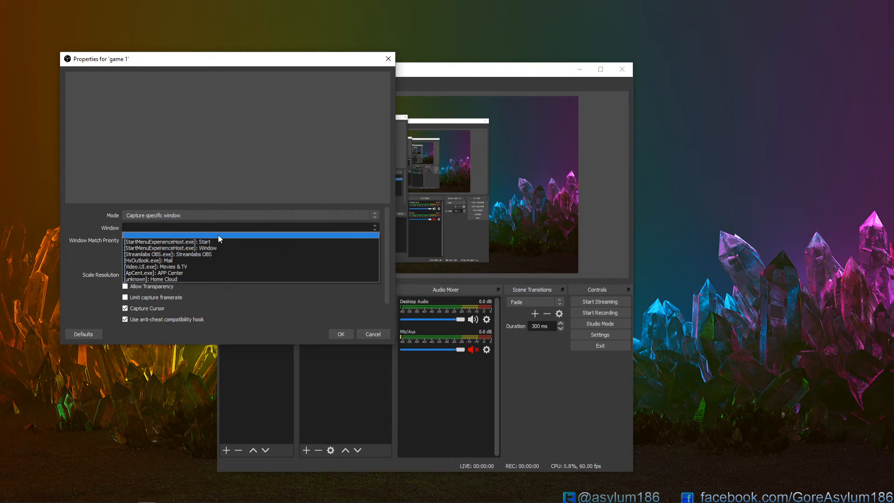
left_click(254, 312)
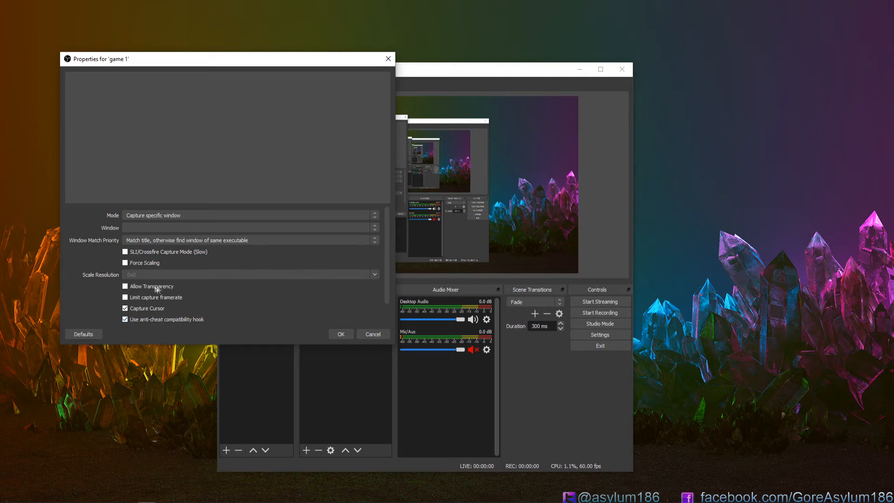
left_click(381, 335)
- Remove the game 1 source from the game/display scene, keeping the Display Capture source
left_click(314, 311)
left_click(318, 450)
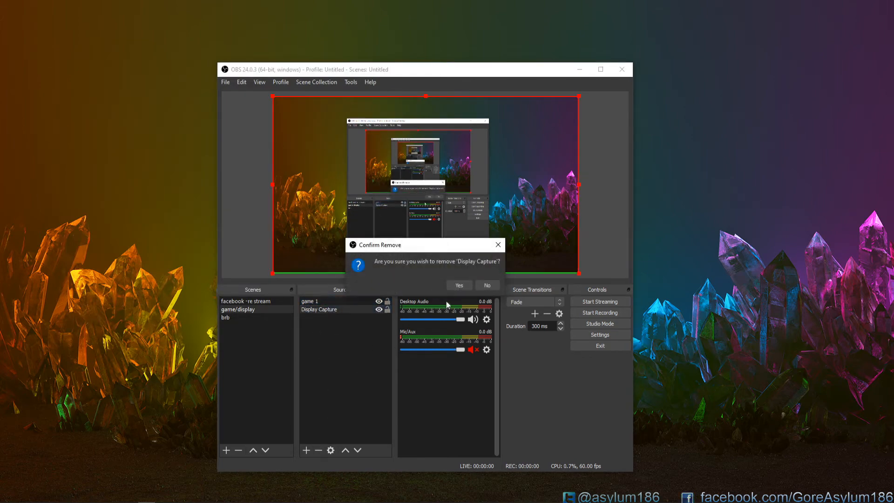
left_click(487, 285)
left_click(346, 302)
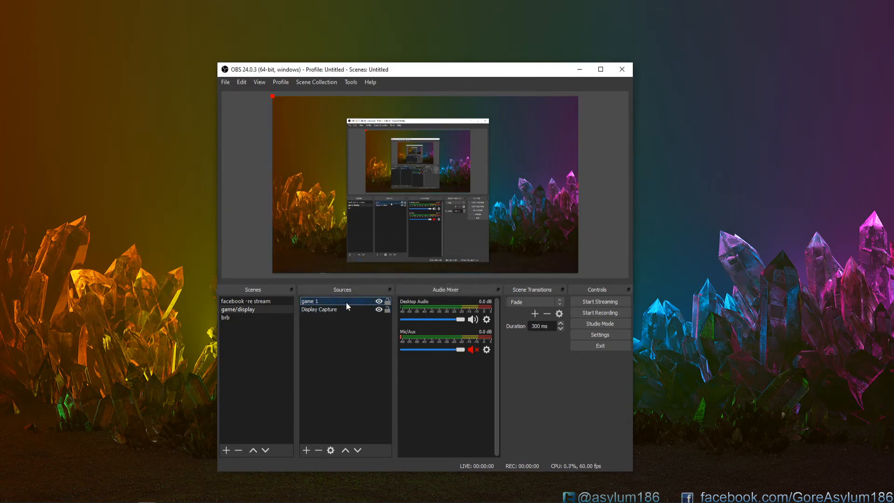
left_click(319, 450)
left_click(451, 286)
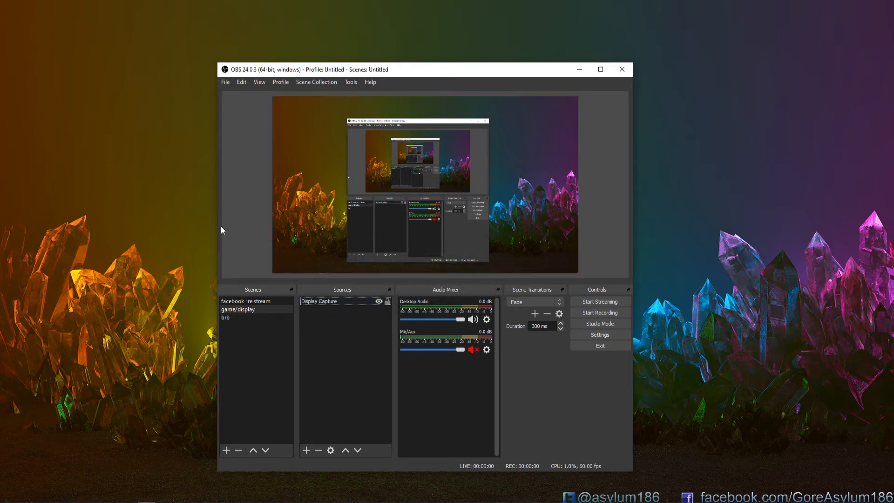
- Widen the OBS window on both sides to give the docks more room
left_click_drag(217, 225, 94, 219)
left_click_drag(640, 233, 738, 233)
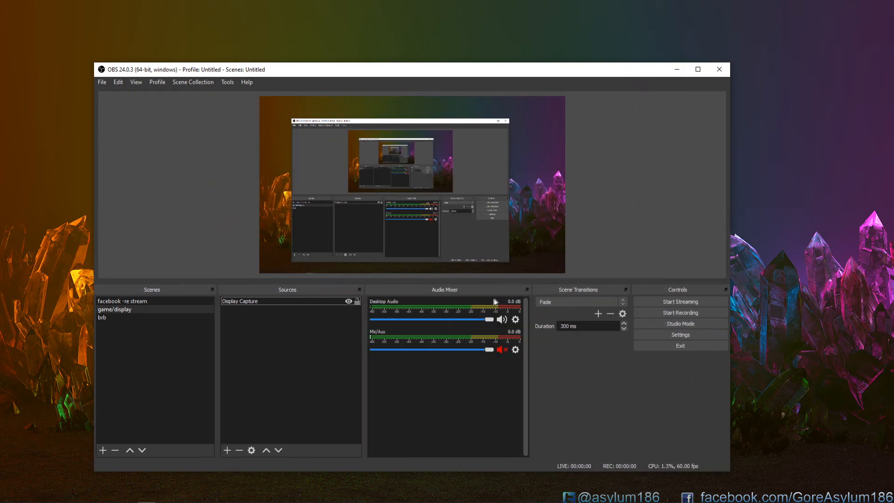
right_click(443, 384)
left_click(323, 362)
left_click(233, 452)
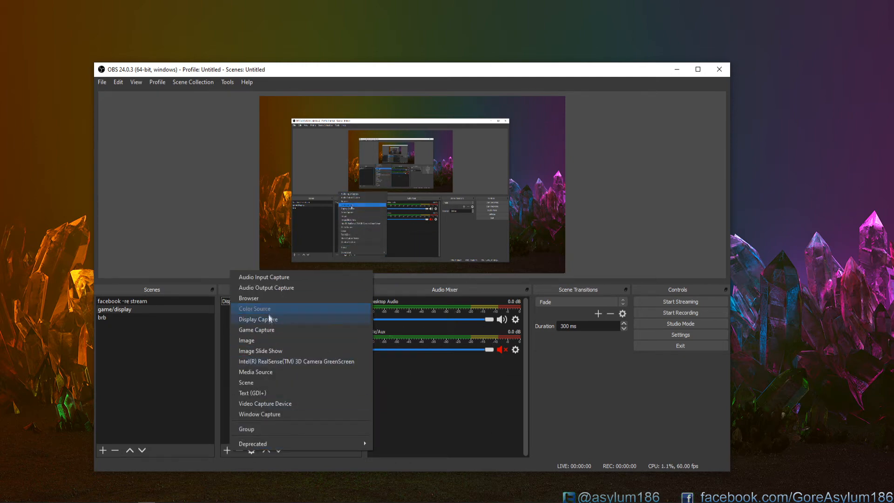
left_click(269, 373)
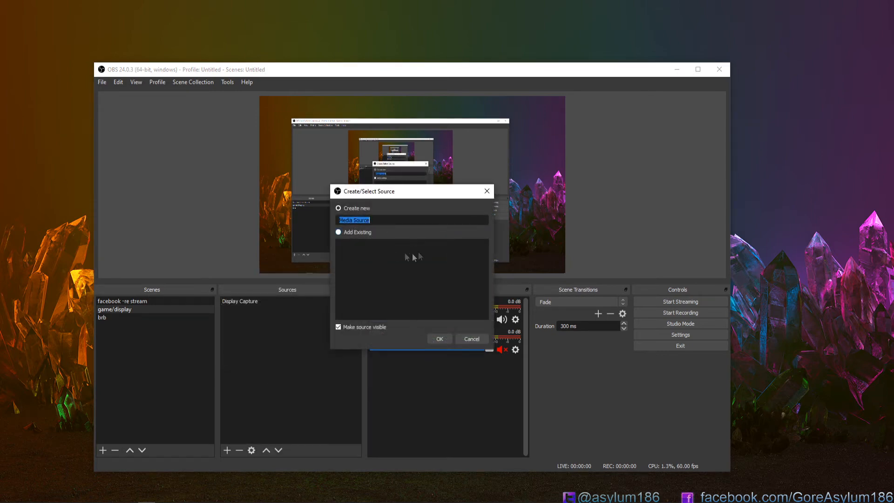
left_click(468, 341)
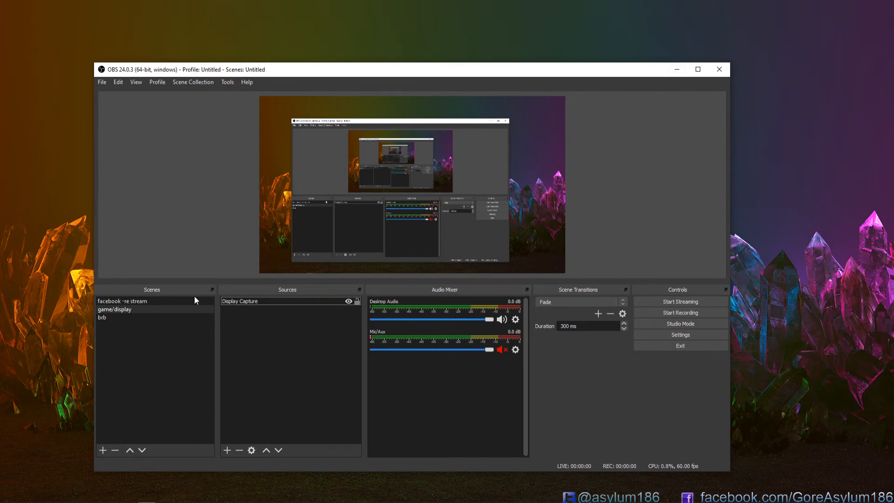
- Inspect the selectable output devices for Desktop Audio in its properties, and cancel without changing the device
left_click(515, 320)
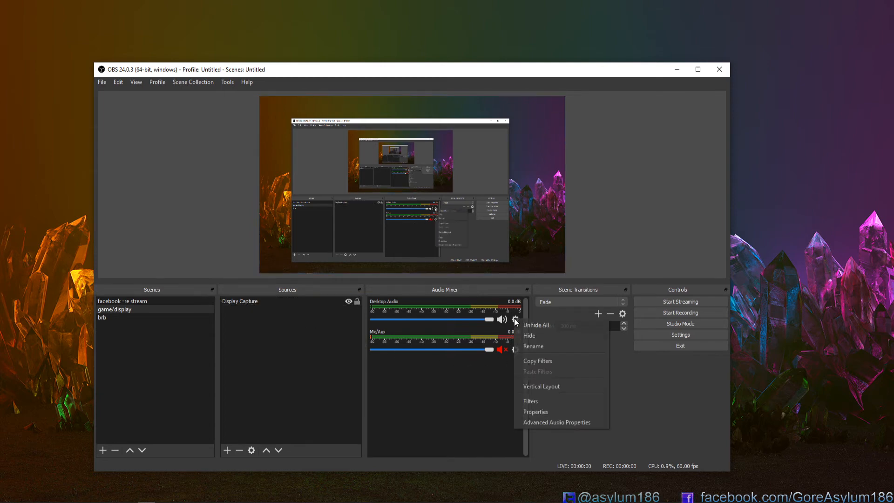
left_click(515, 321)
left_click(514, 321)
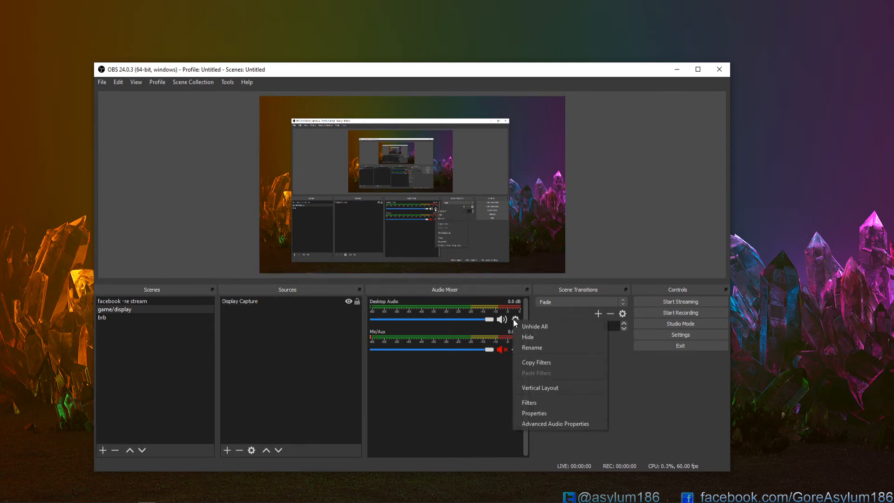
left_click(545, 411)
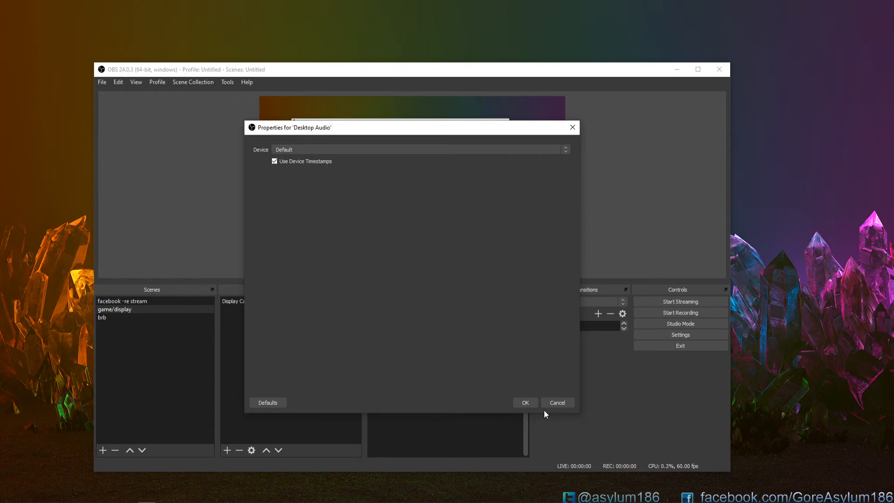
left_click(306, 149)
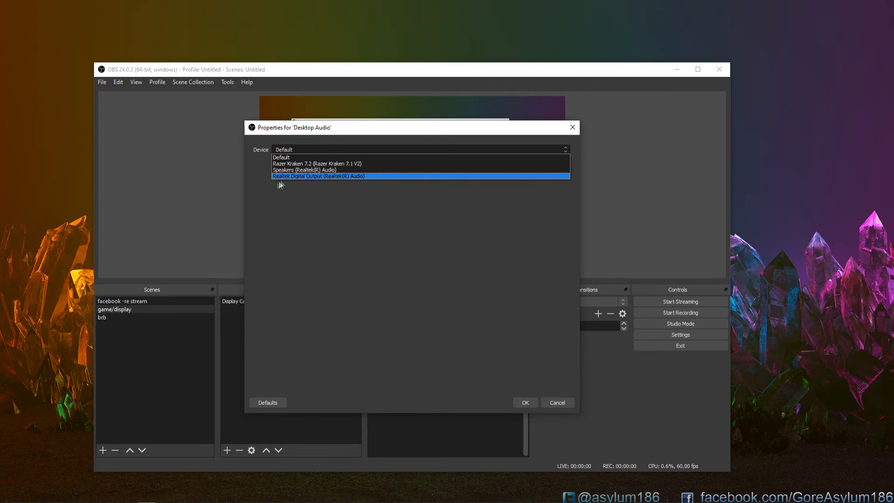
left_click(468, 214)
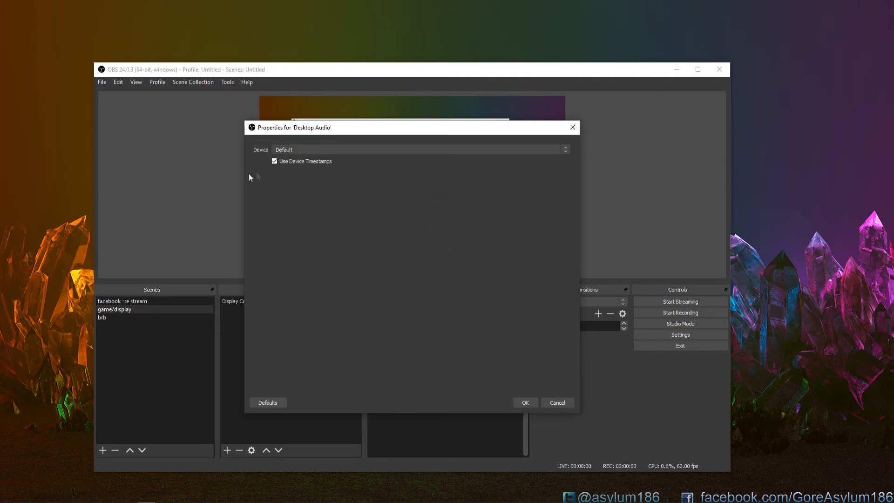
left_click(550, 401)
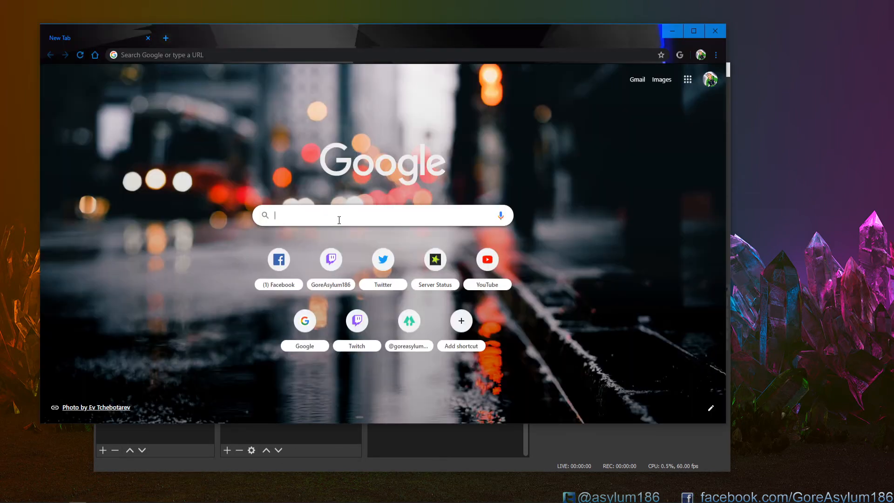
- In Chrome, search Google for "the cheese song" and play the resulting YouTube video as an audio test
type("the ")
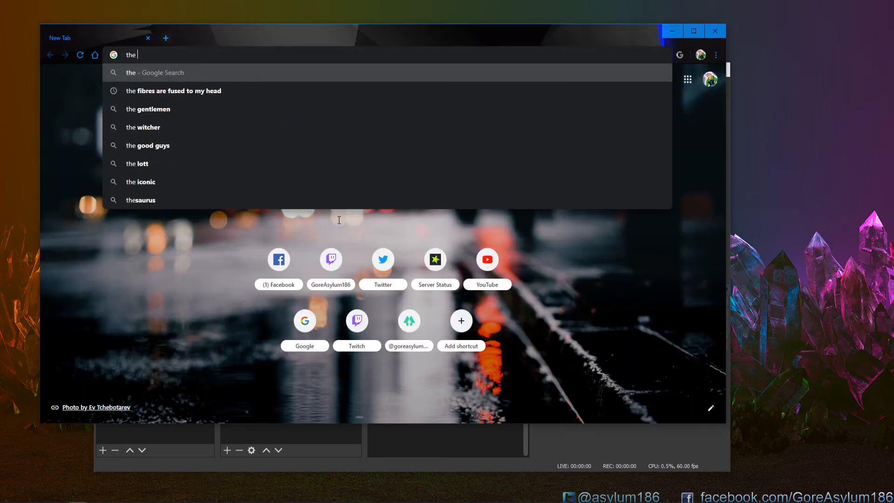
type("cheese song")
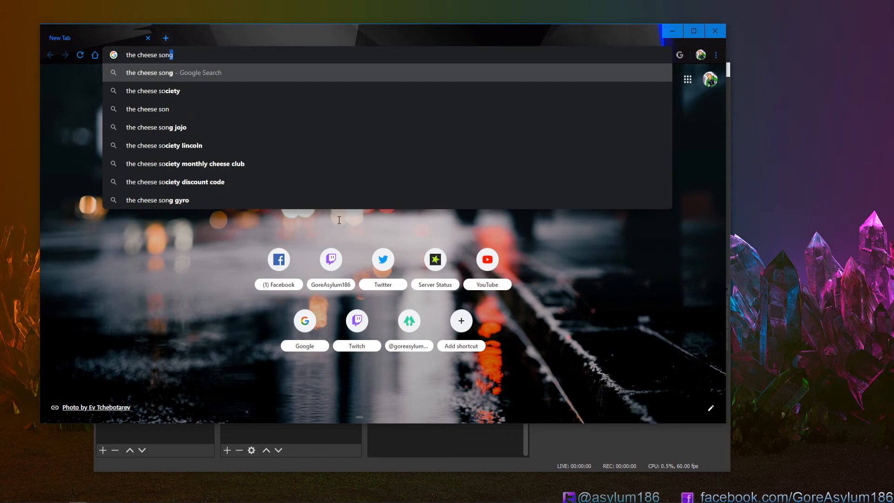
key("Return")
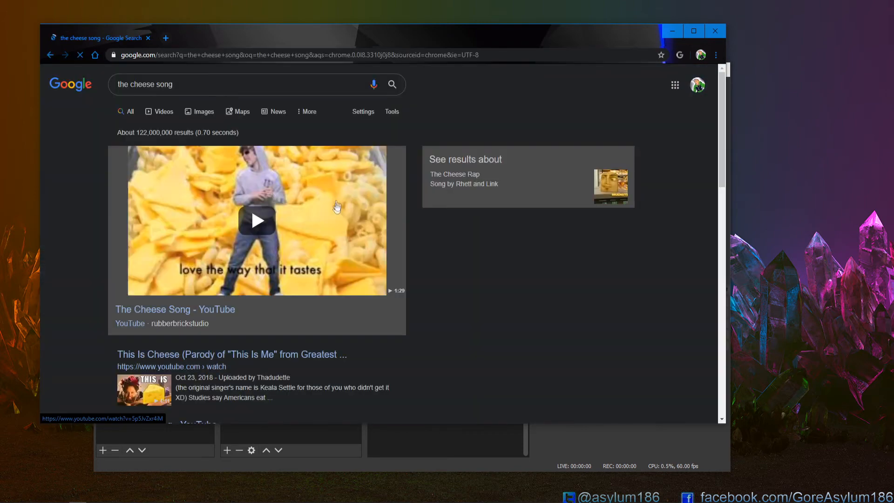
left_click(351, 286)
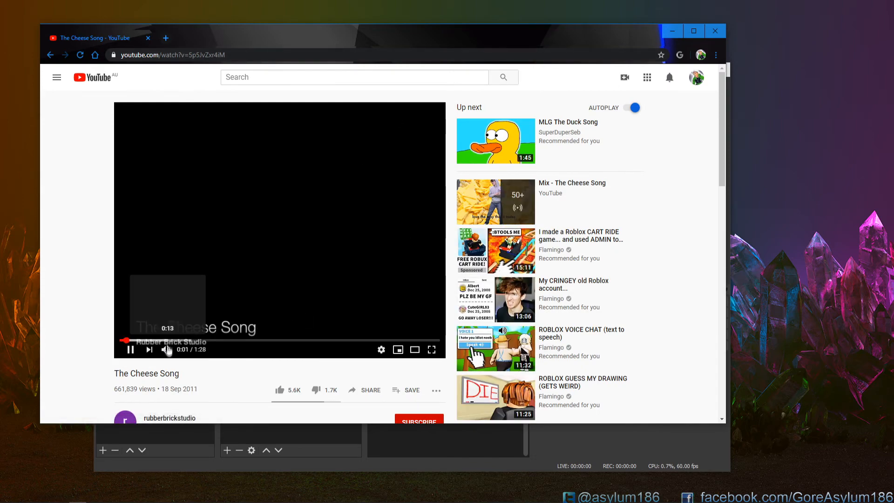
scroll(196, 413, "down", 1)
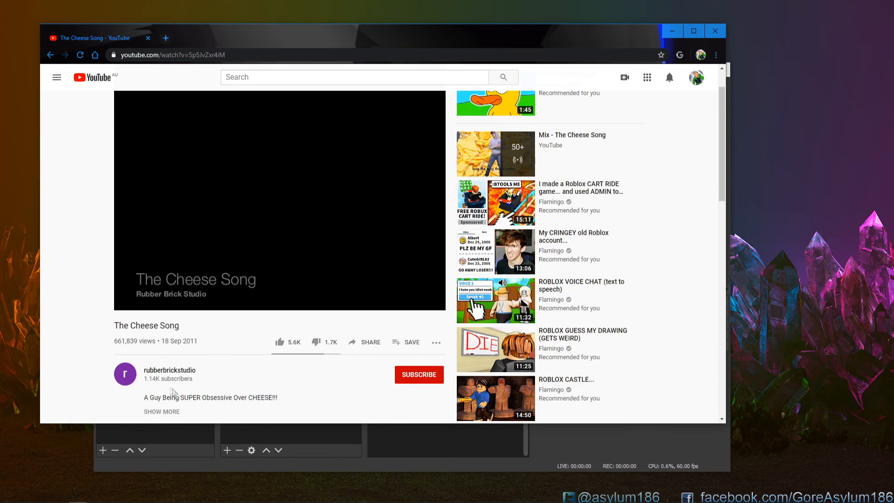
left_click_drag(181, 304, 184, 302)
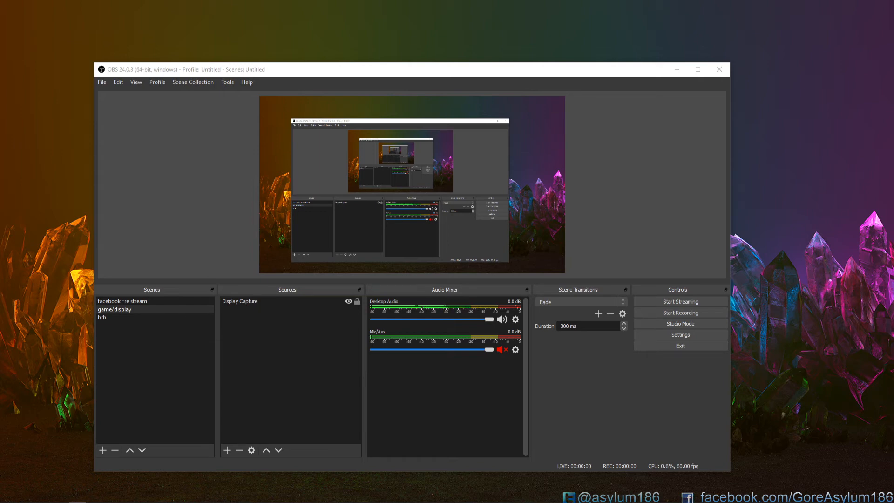
- Shrink and move the browser window so the OBS audio mixer is uncovered, and adjust the playing video's volume
left_click_drag(0, 83, 414, 35)
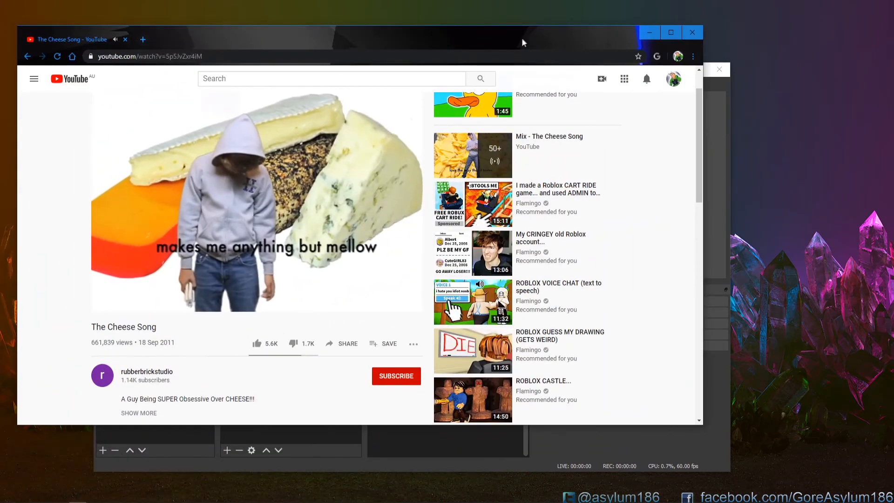
left_click_drag(521, 39, 611, 47)
left_click_drag(791, 36, 344, 45)
left_click_drag(188, 229, 182, 233)
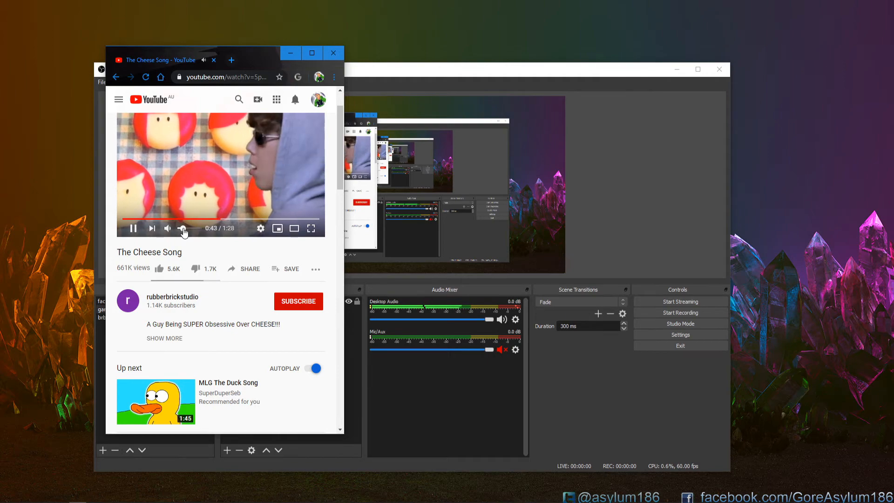
left_click_drag(182, 233, 185, 233)
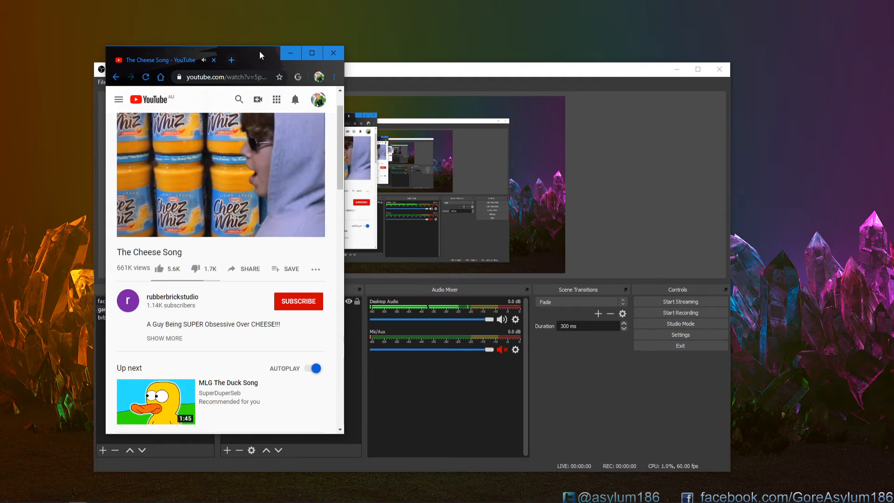
left_click_drag(259, 56, 183, 60)
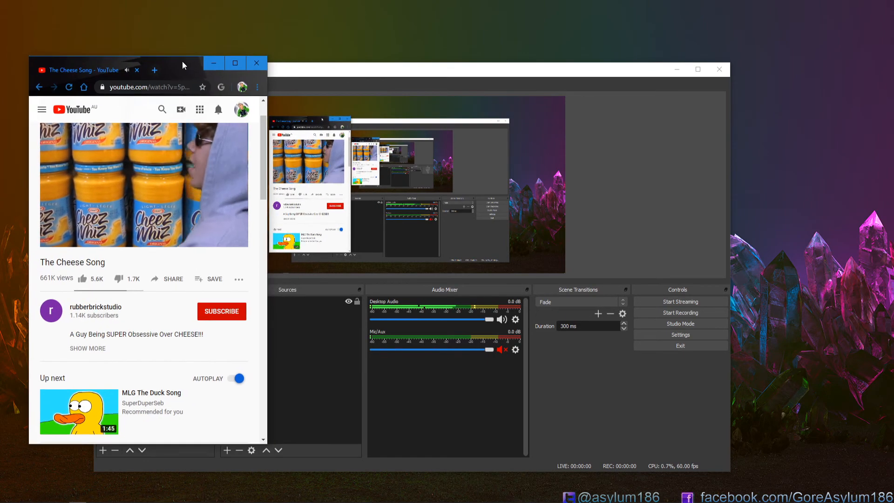
- Lower the Desktop Audio level in OBS to about -18.0 dB and close the browser window playing the video
left_click_drag(489, 320, 437, 322)
left_click(258, 59)
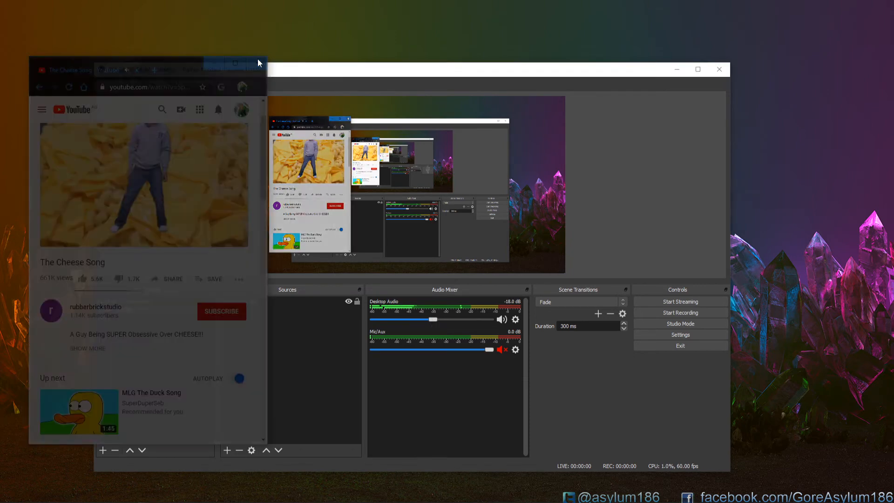
- Unmute Mic/Aux and lower it to about -10.8 dB, and reduce Desktop Audio to about -31.6 dB
left_click(502, 351)
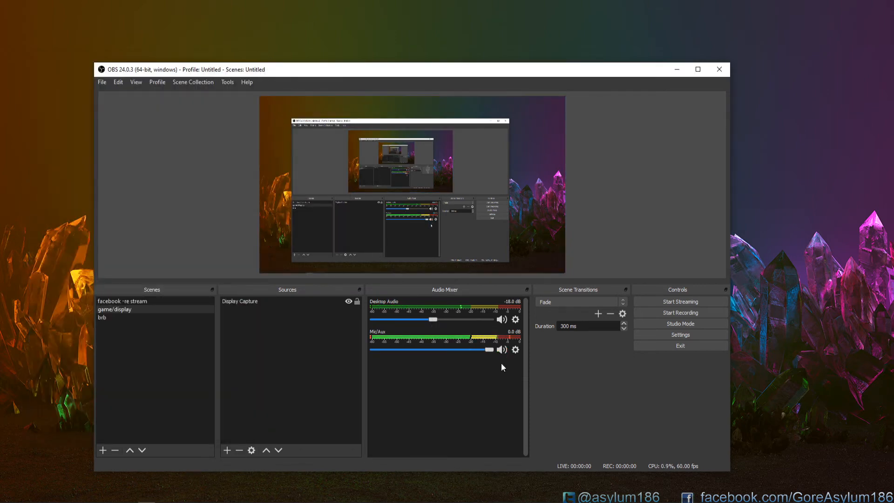
left_click_drag(490, 351, 443, 354)
left_click(432, 319)
left_click_drag(432, 319, 415, 320)
- Make the OBS window taller to enlarge the preview, and slightly narrower
left_click_drag(467, 62, 463, 7)
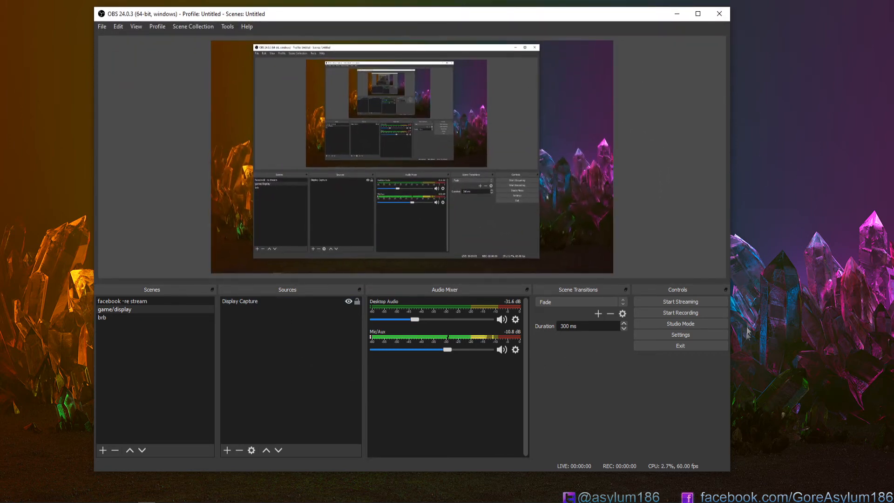
left_click_drag(730, 242, 673, 247)
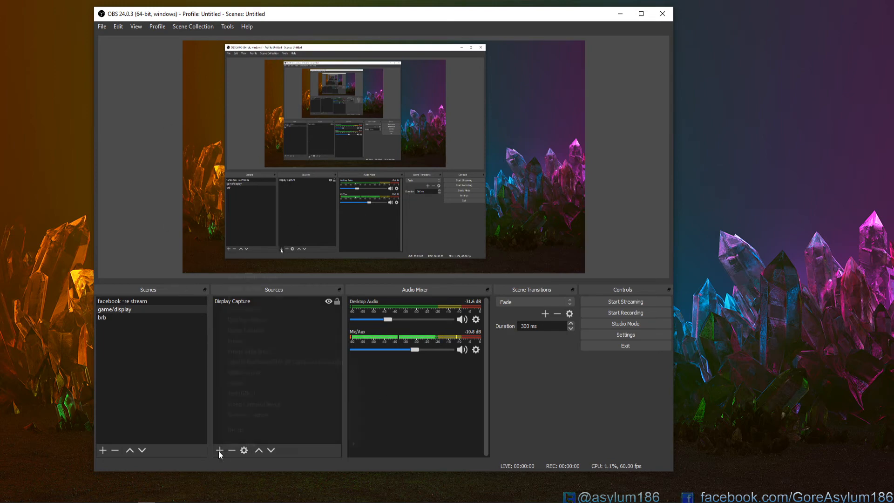
- Create a new Image source named pannel in the game/display scene
left_click(218, 451)
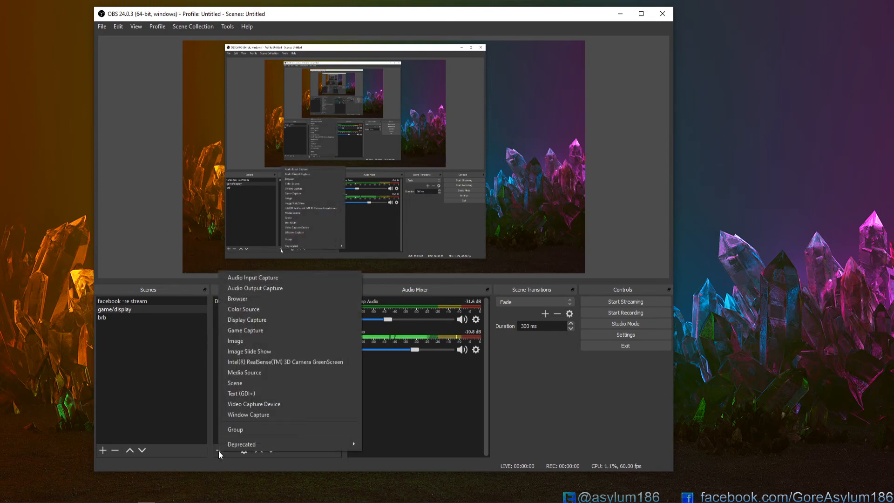
left_click(246, 341)
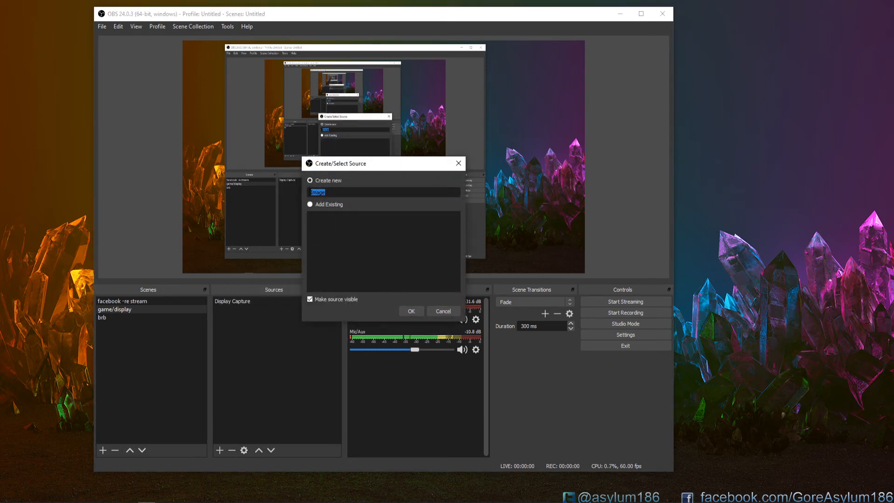
type("pannel")
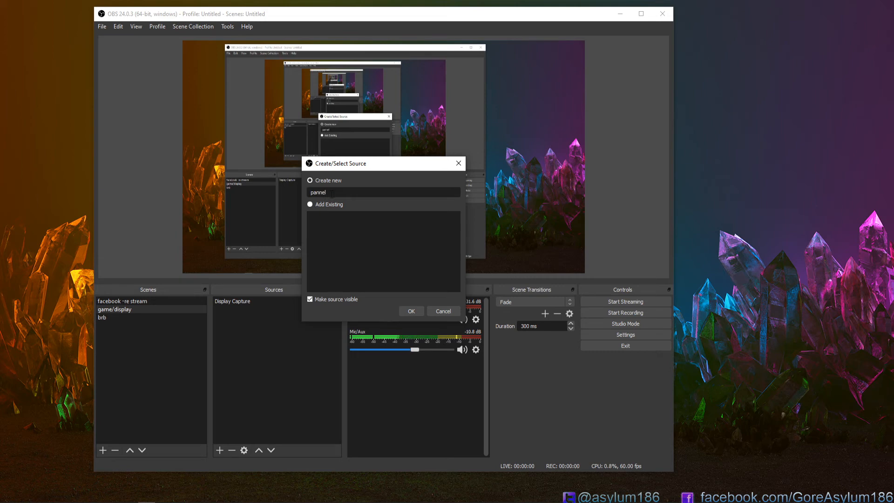
left_click(412, 311)
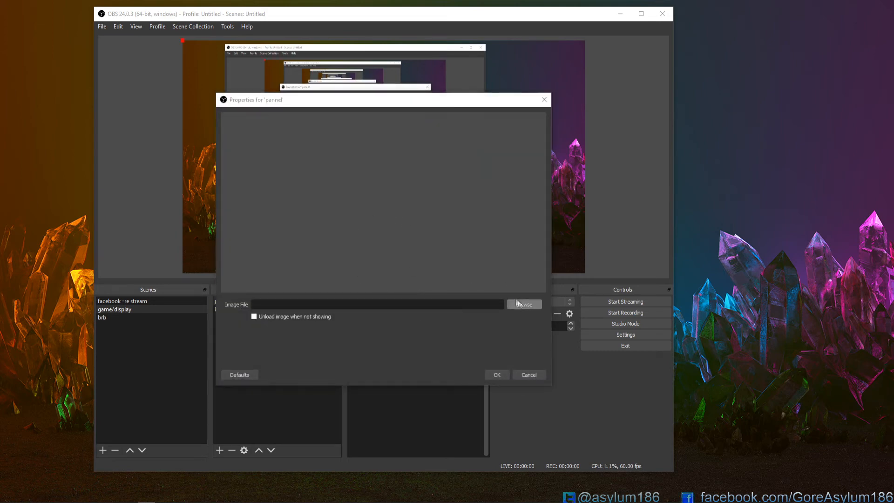
- Browse for the pannel source's image file and open the folder D:\Stream\overlay
left_click(524, 304)
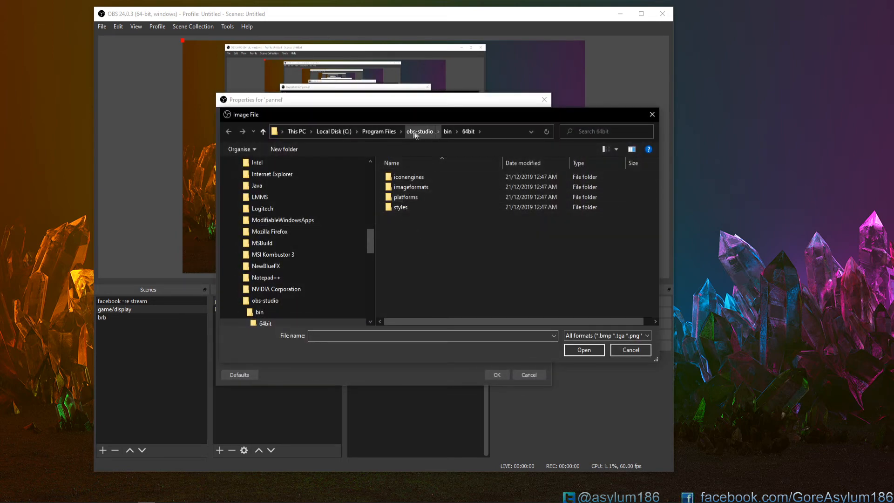
left_click_drag(372, 243, 378, 180)
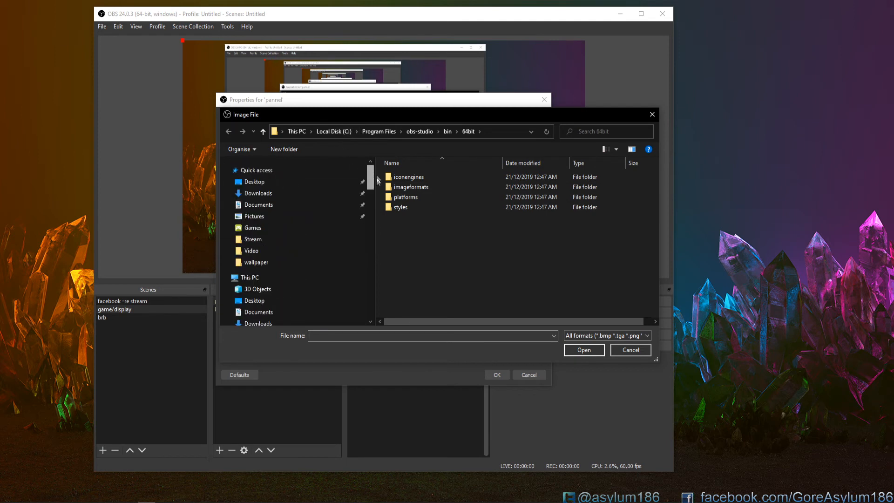
scroll(265, 270, "down", 1)
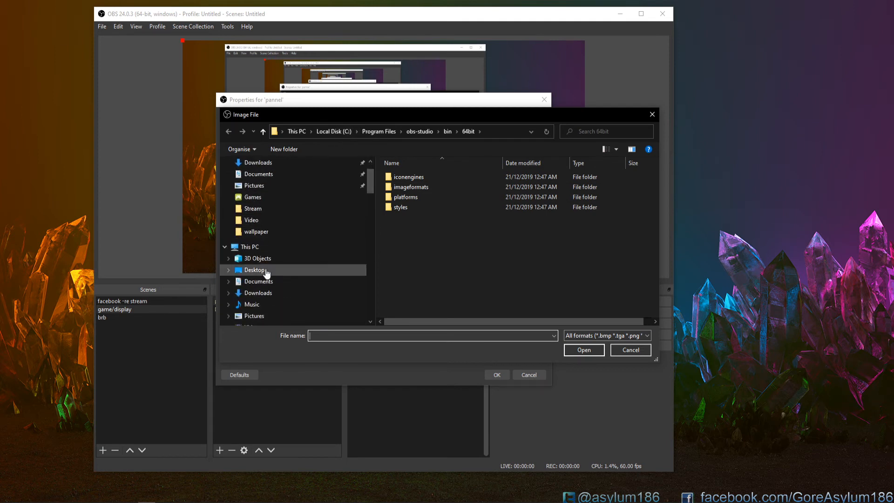
scroll(266, 271, "down", 1)
left_click(241, 236)
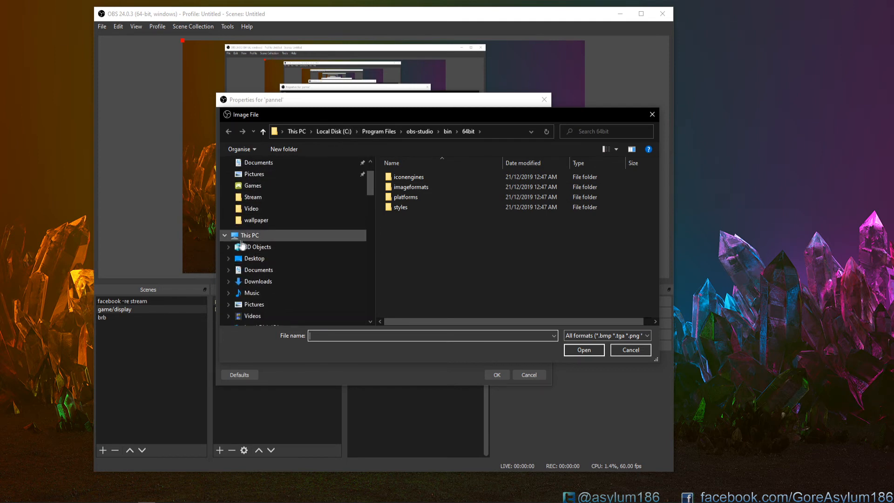
double_click(549, 306)
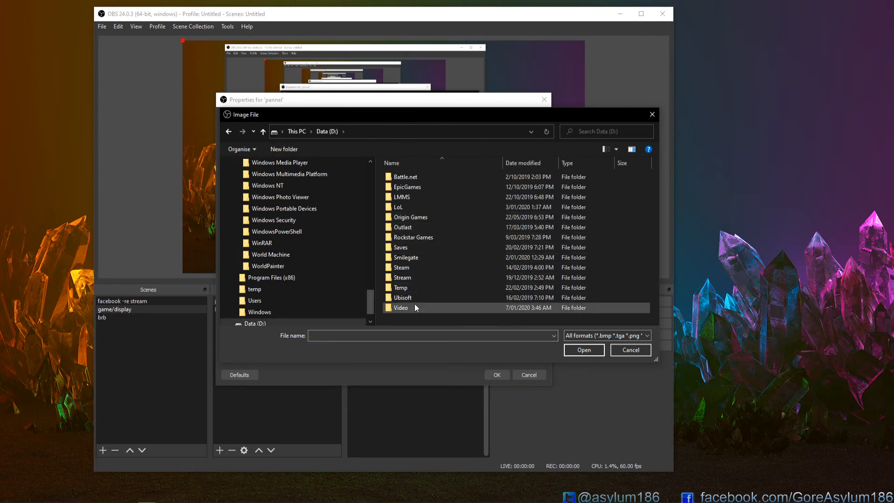
left_click(410, 276)
double_click(409, 276)
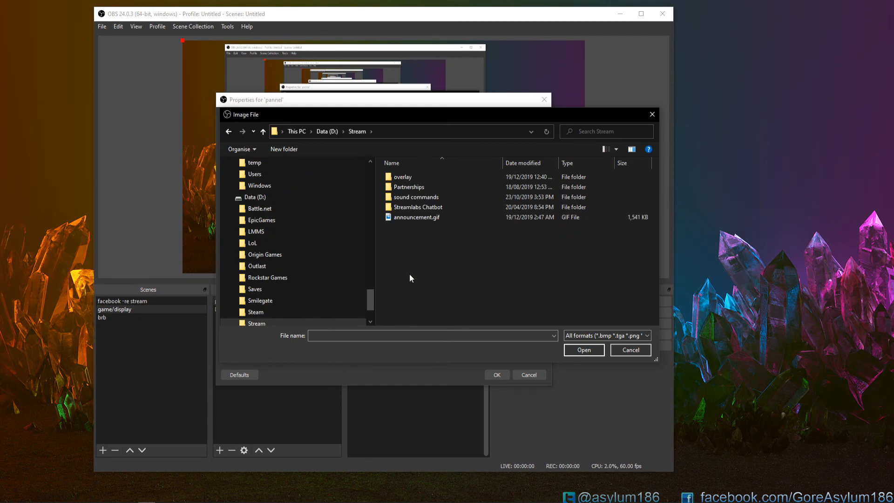
double_click(415, 179)
- Load plank.png as the pannel source's image, accept its properties, and reposition the OBS window on the desktop
left_click(460, 196)
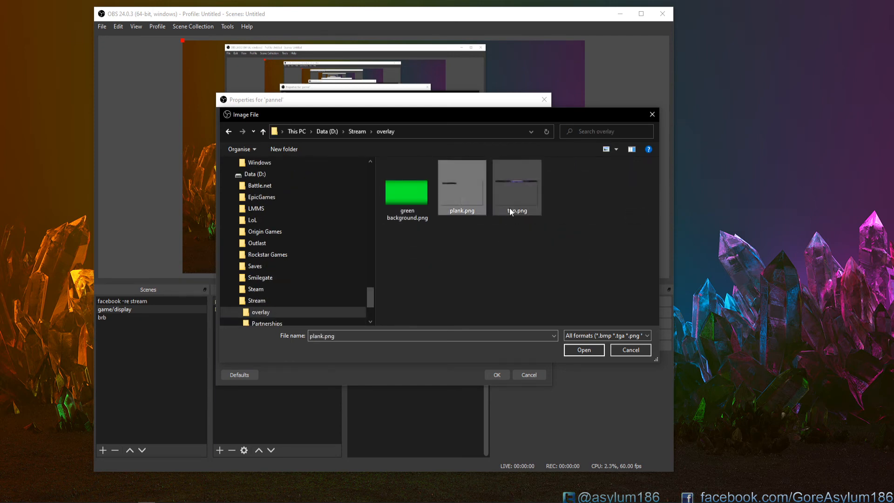
left_click(519, 194)
left_click(468, 196)
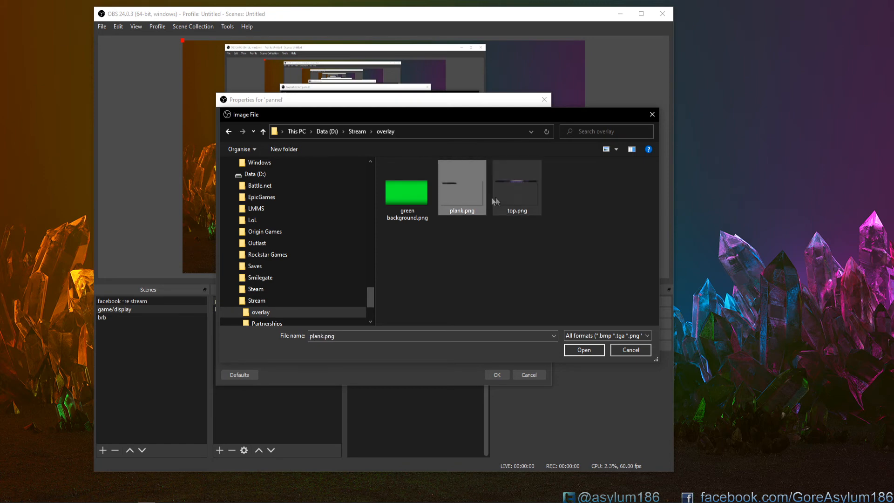
left_click(584, 350)
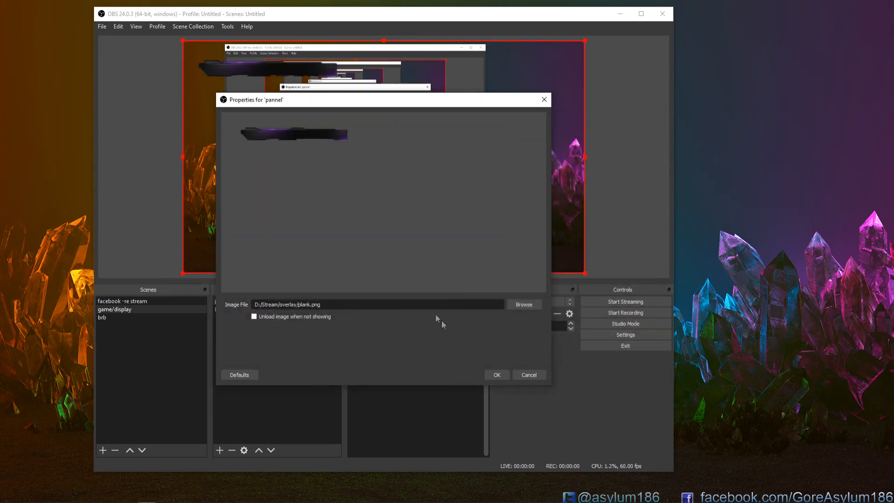
left_click(497, 375)
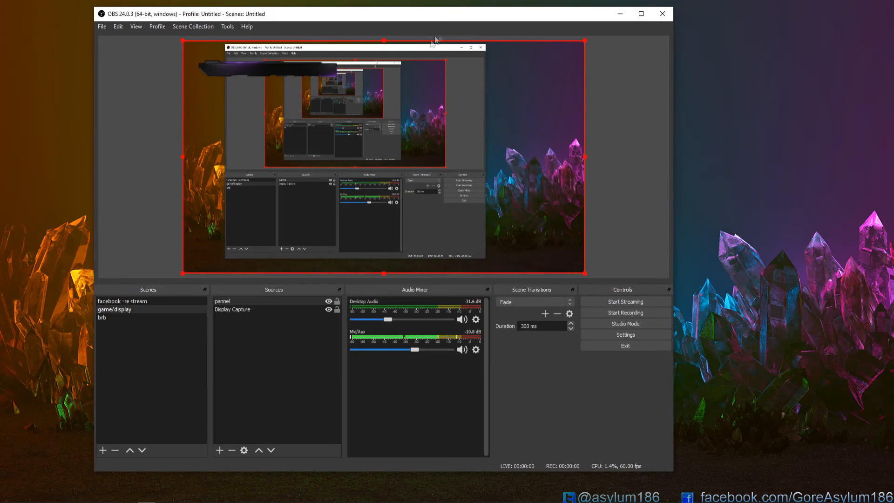
left_click_drag(450, 21, 560, 43)
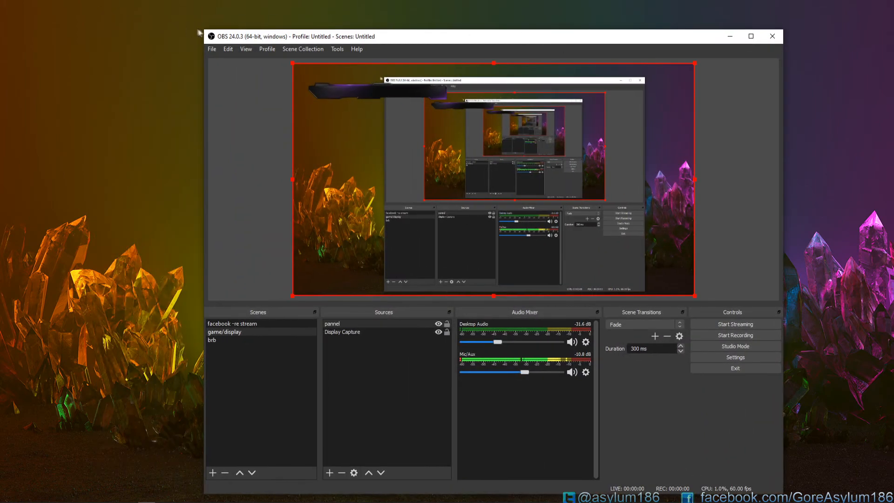
- Crop the pannel source's top, right and bottom edges around the plank graphic and move it to the canvas's upper-right corner
left_click_drag(203, 29, 387, 91)
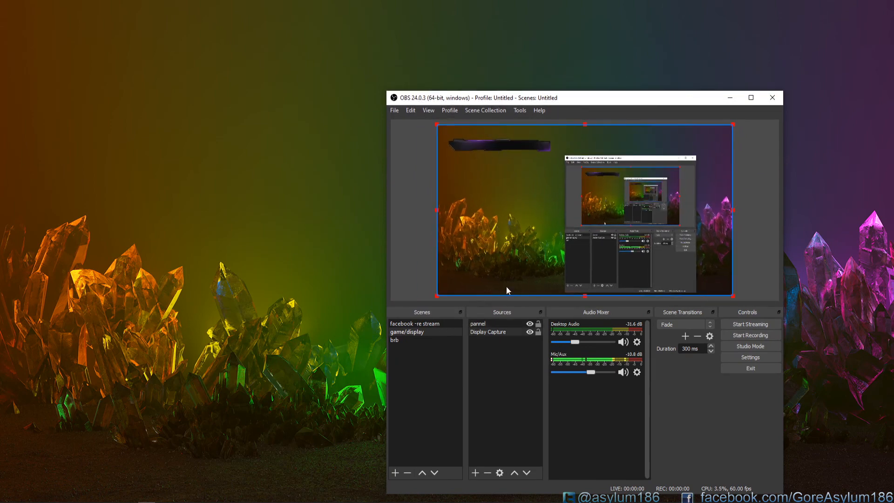
left_click(488, 325)
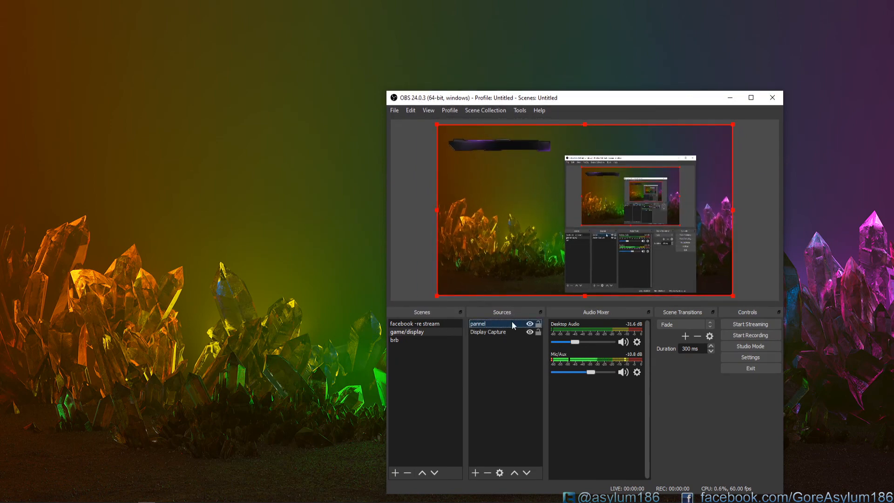
mouse_move(505, 143)
left_mouse_down()
mouse_move(488, 152)
mouse_move(529, 148)
mouse_move(506, 146)
left_mouse_up()
left_click_drag(584, 125, 585, 136)
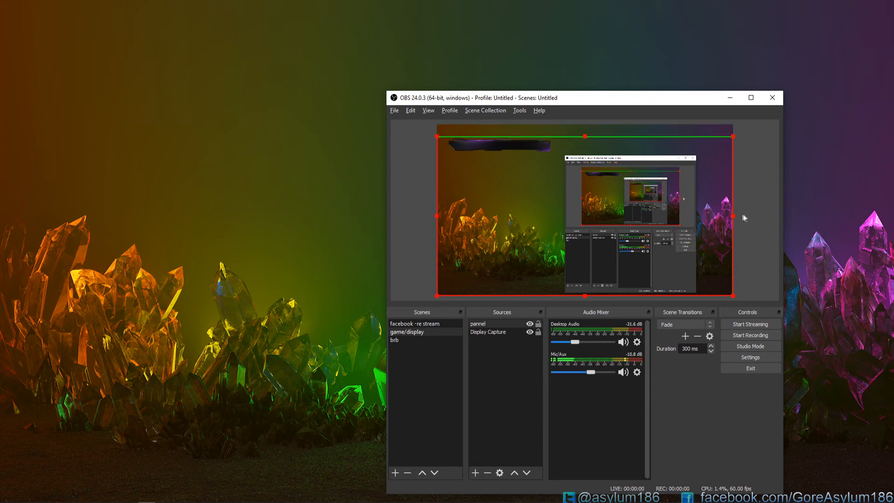
left_click_drag(733, 215, 553, 194)
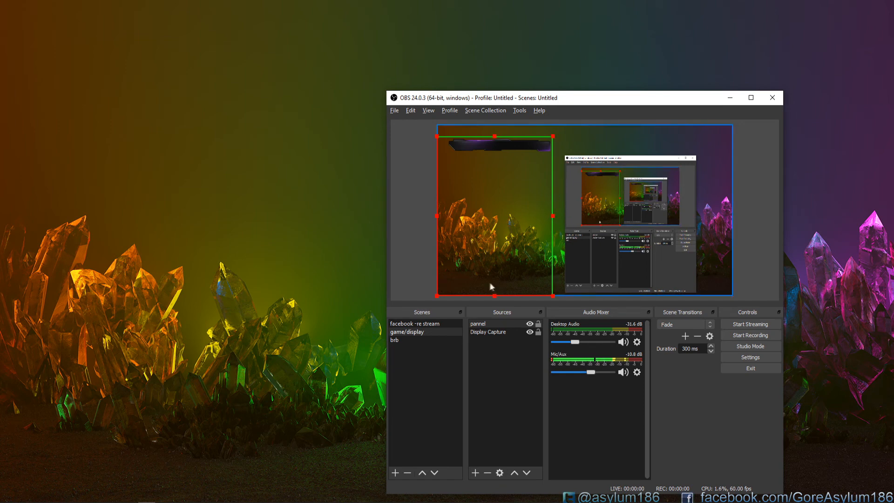
left_click_drag(494, 296, 680, 138)
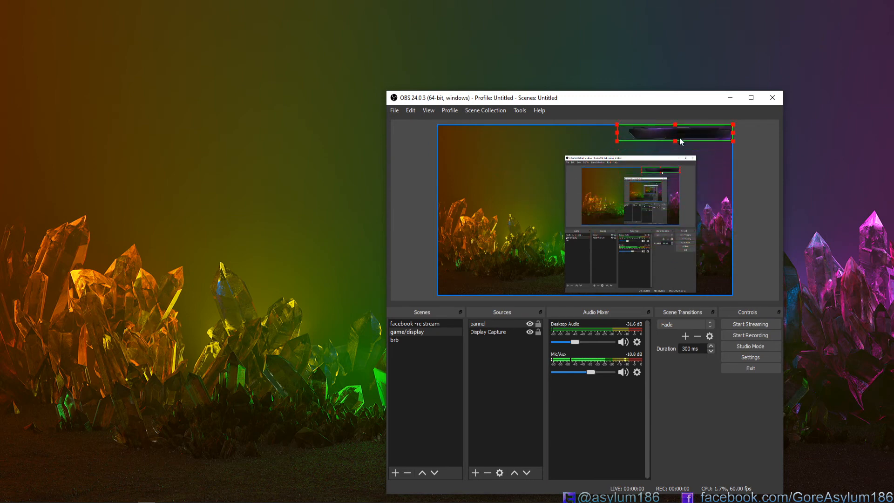
left_click(491, 378)
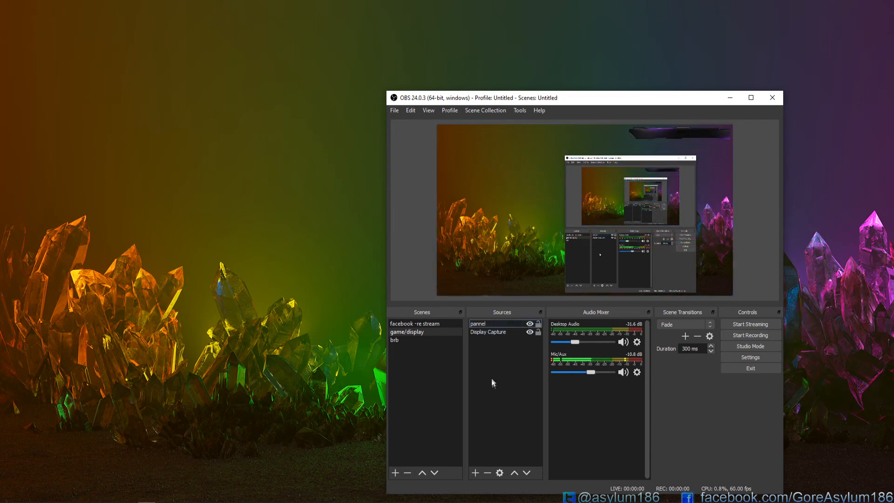
- Create a new Text (GDI+) source named test in the game/display scene and place its properties dialog clear of the preview
left_click(480, 473)
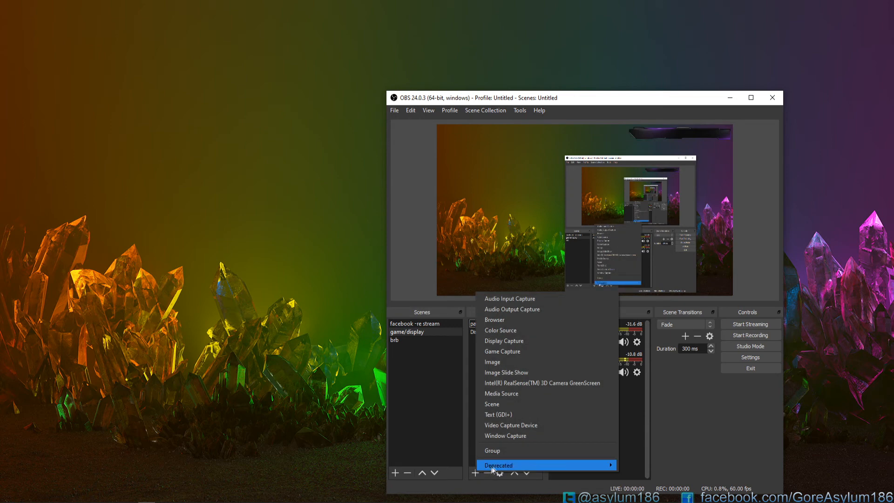
left_click(496, 414)
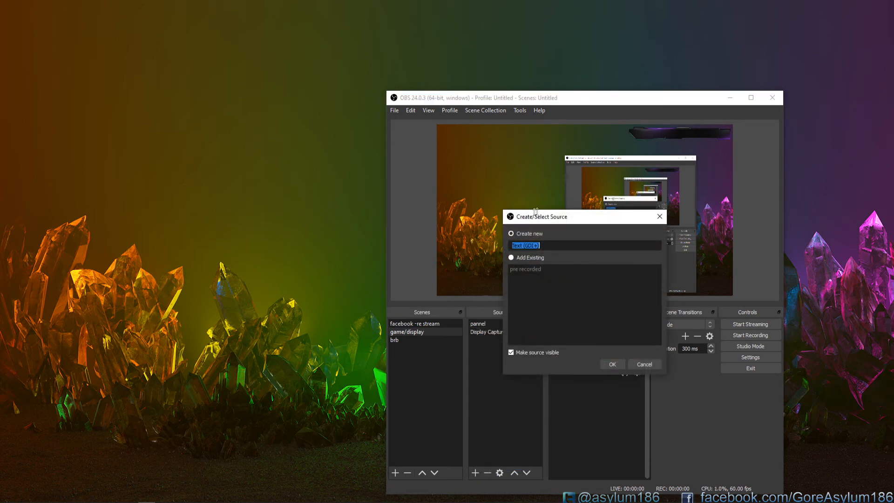
left_click_drag(540, 210, 212, 110)
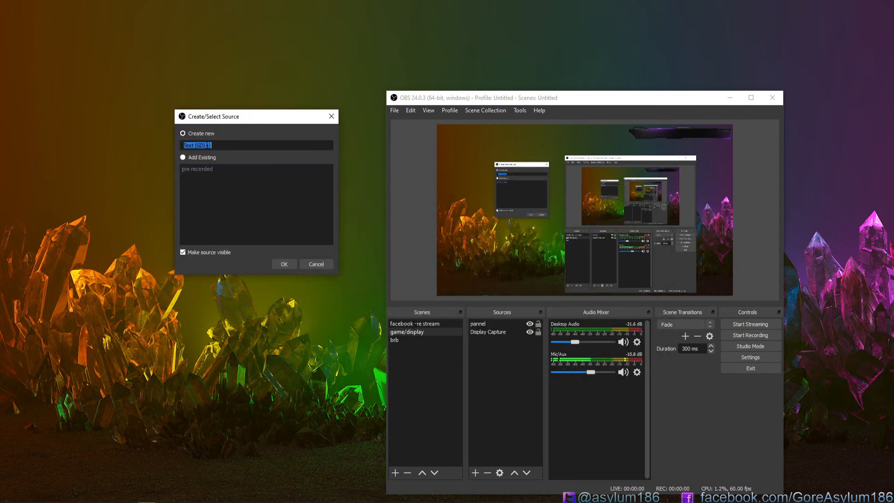
left_click(204, 138)
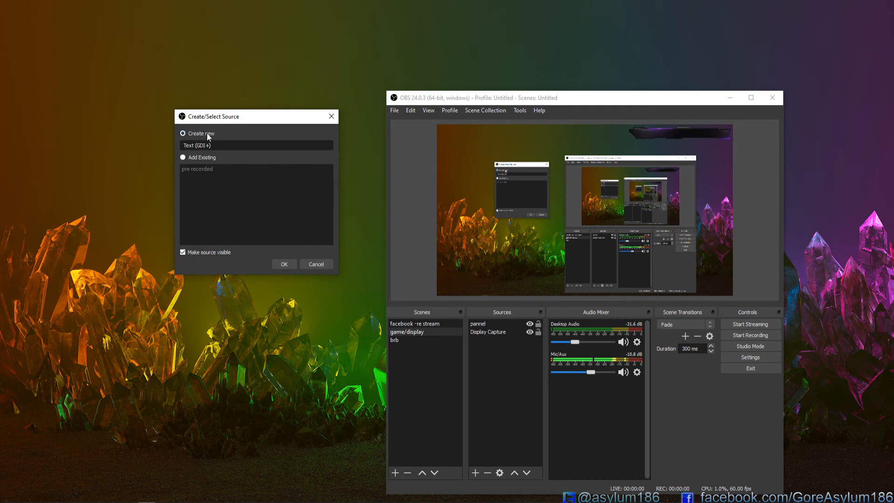
left_click_drag(218, 147, 146, 142)
type("test")
left_click(285, 266)
left_click_drag(572, 155, 183, 78)
left_click_drag(364, 74, 249, 76)
mouse_move(241, 269)
left_mouse_down()
mouse_move(232, 343)
mouse_move(233, 263)
left_mouse_up()
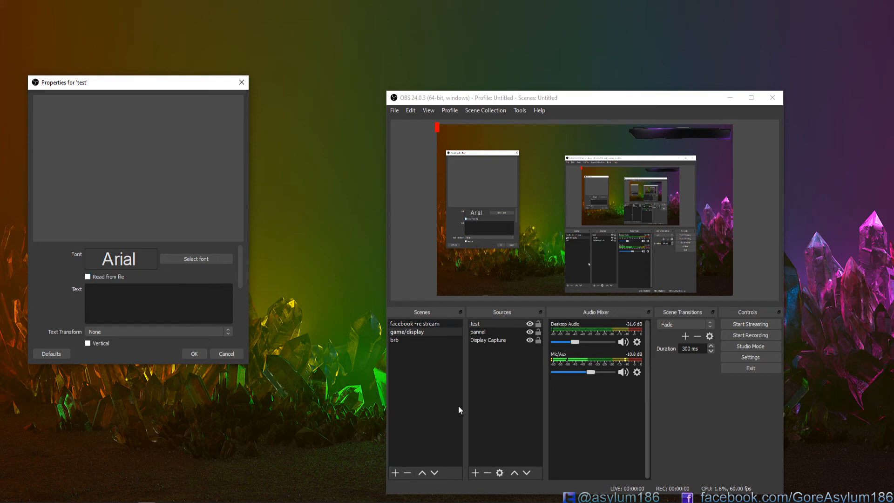
- Enable Read from file for the test source, browse for a text file, and cancel both the file selection and the properties
left_click(88, 278)
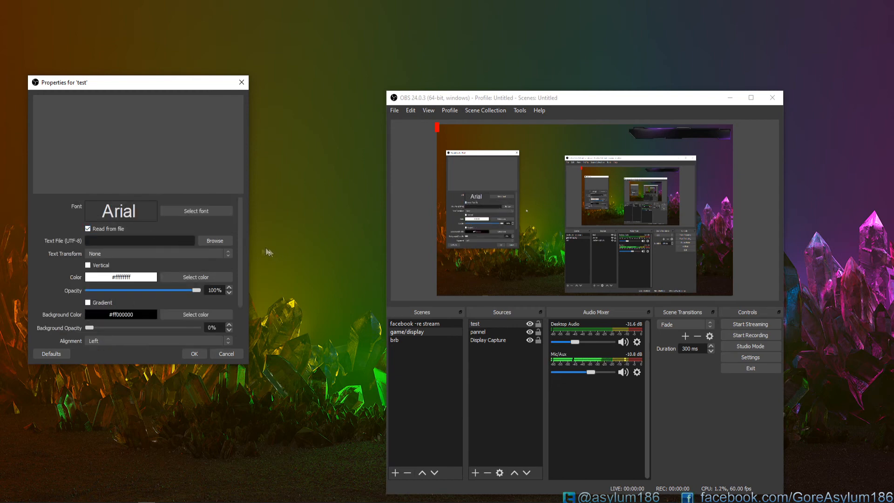
left_click_drag(251, 269, 362, 281)
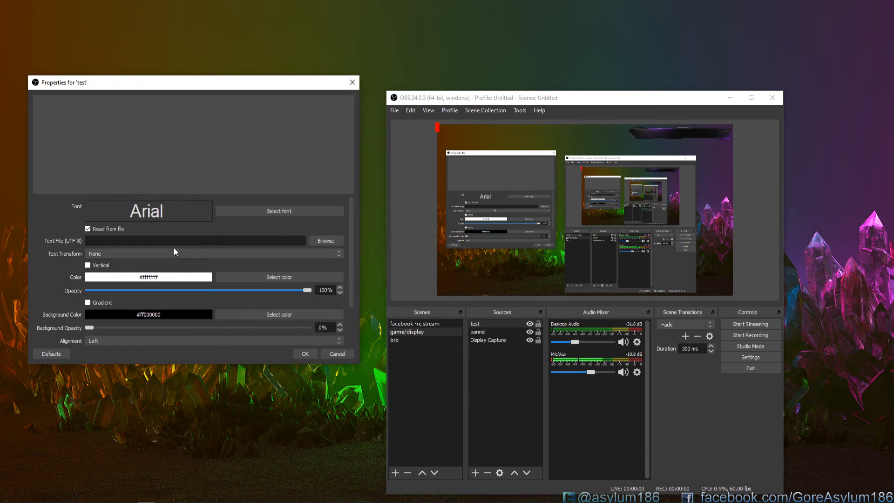
left_click(326, 240)
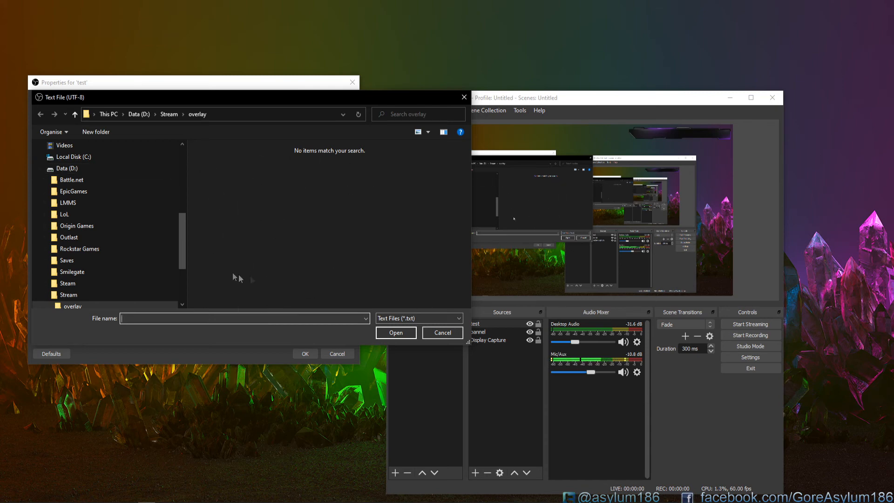
left_click(444, 334)
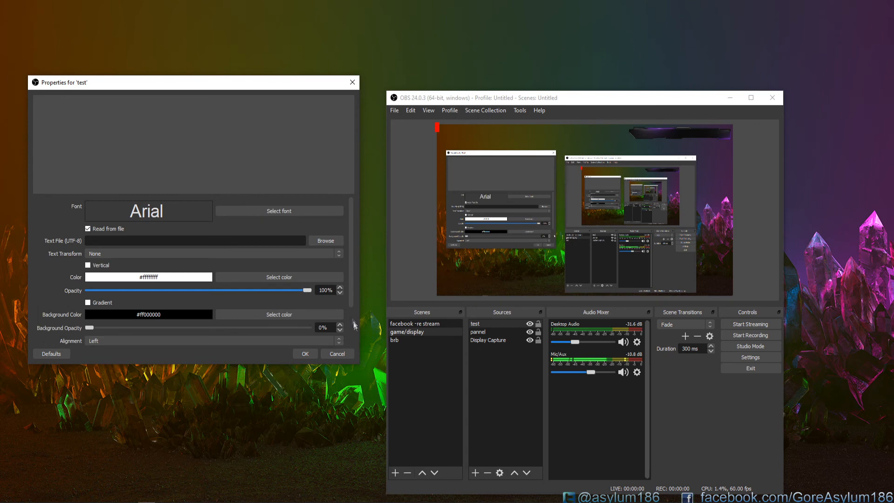
left_click(339, 354)
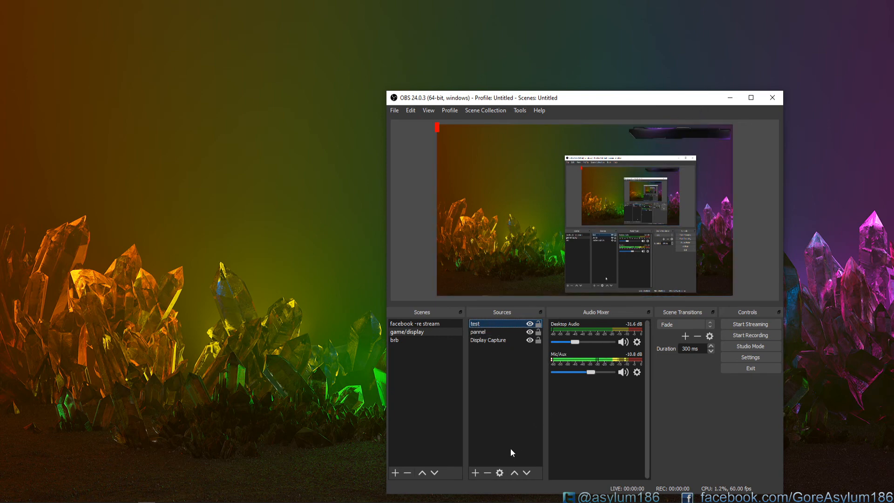
- Remove the test source from the game/display scene
left_click(487, 472)
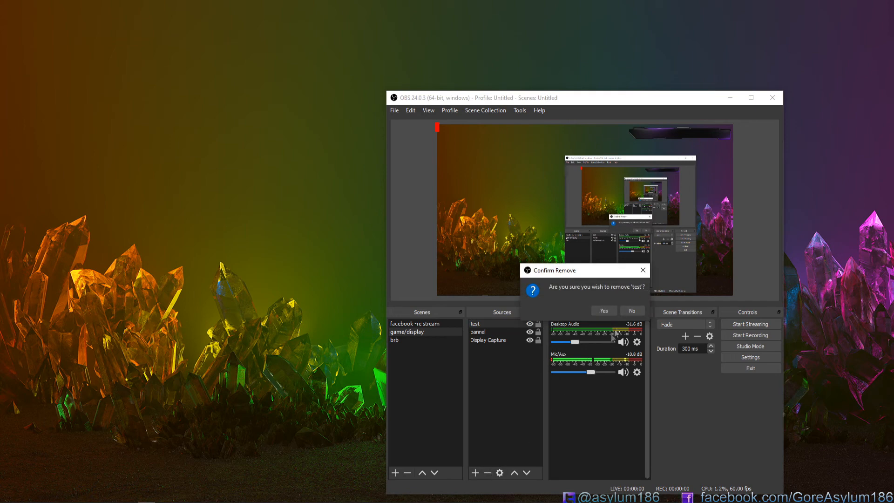
left_click(603, 312)
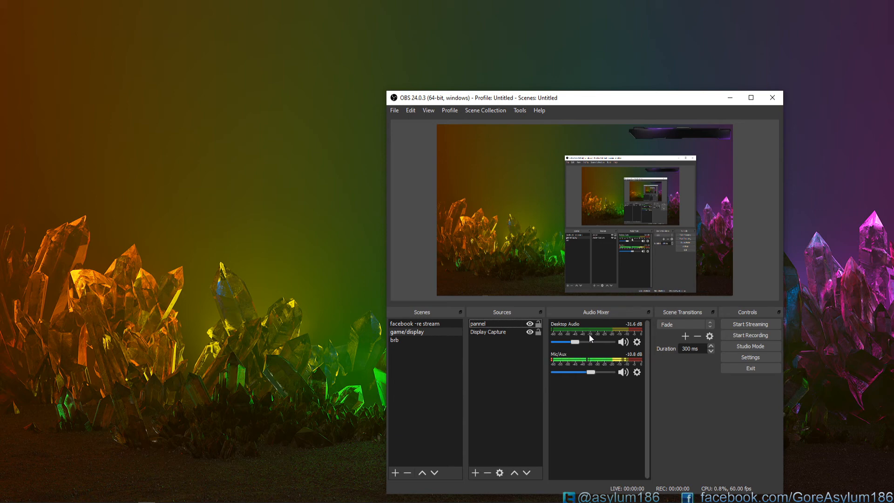
left_click(604, 415)
- Add a new Video Capture Device source to the game/display scene under its default name
left_click(476, 473)
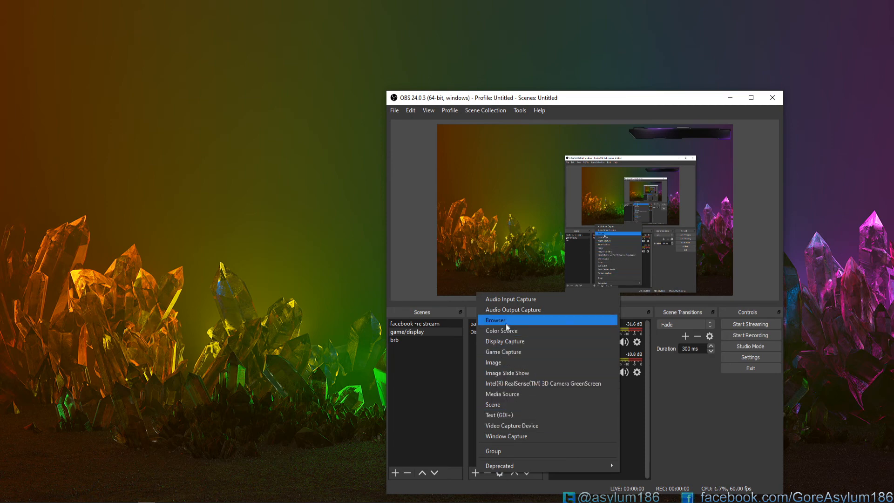
left_click(519, 426)
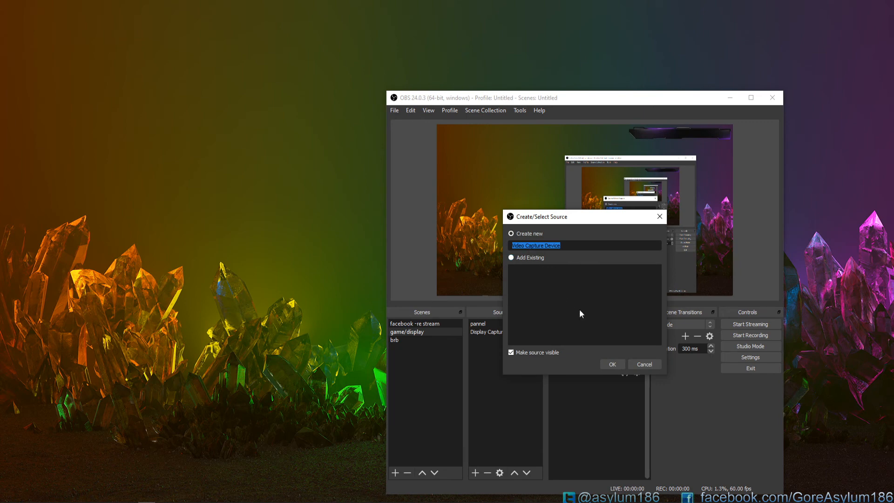
left_click(612, 365)
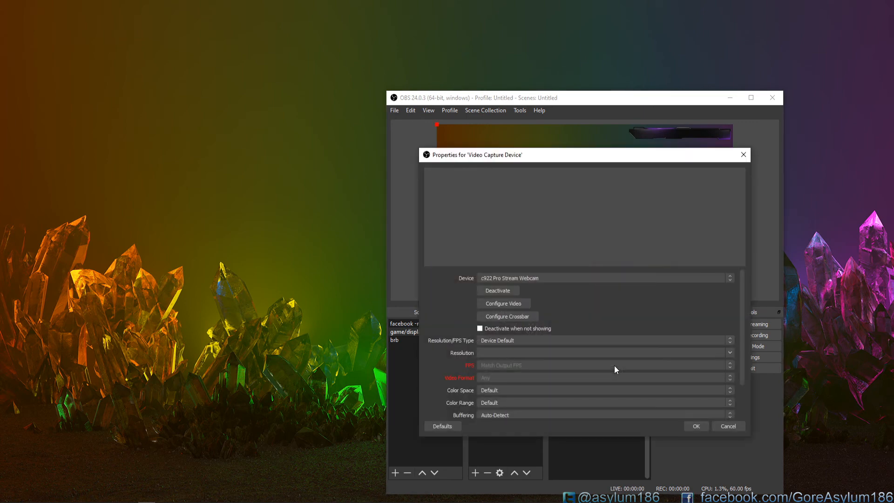
- Choose c922 Pro Stream Webcam as the capture device, move the properties dialog clear of the preview, and look through its settings
left_click(530, 279)
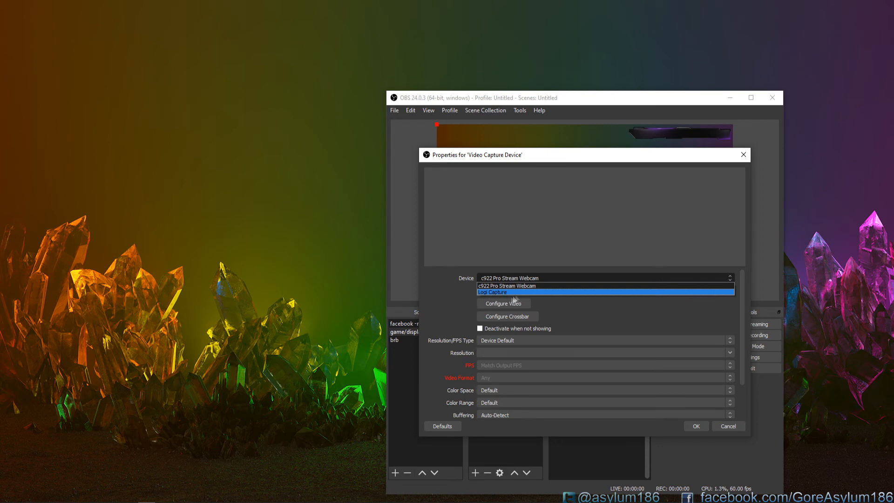
left_click(488, 286)
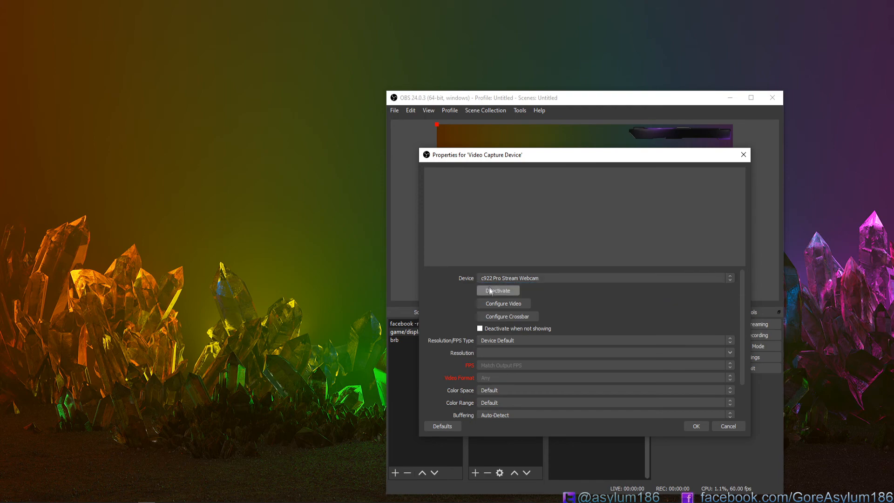
left_click_drag(490, 154, 132, 71)
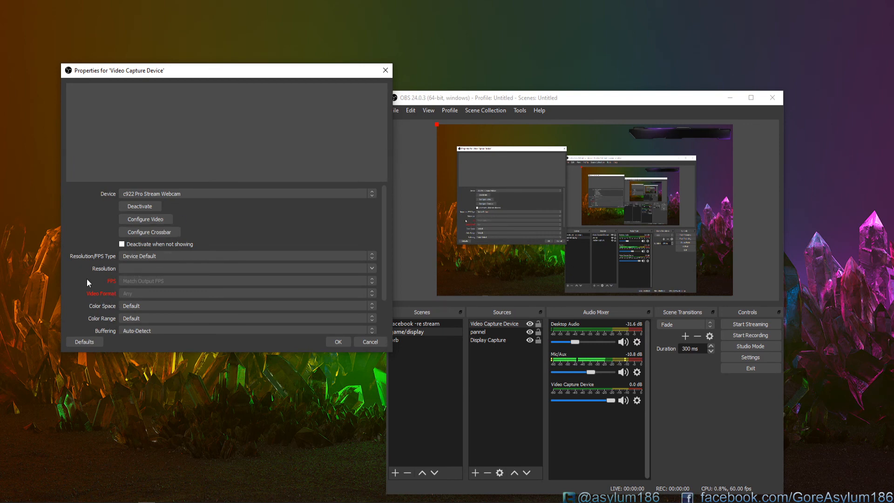
scroll(87, 279, "down", 1)
scroll(87, 278, "down", 1)
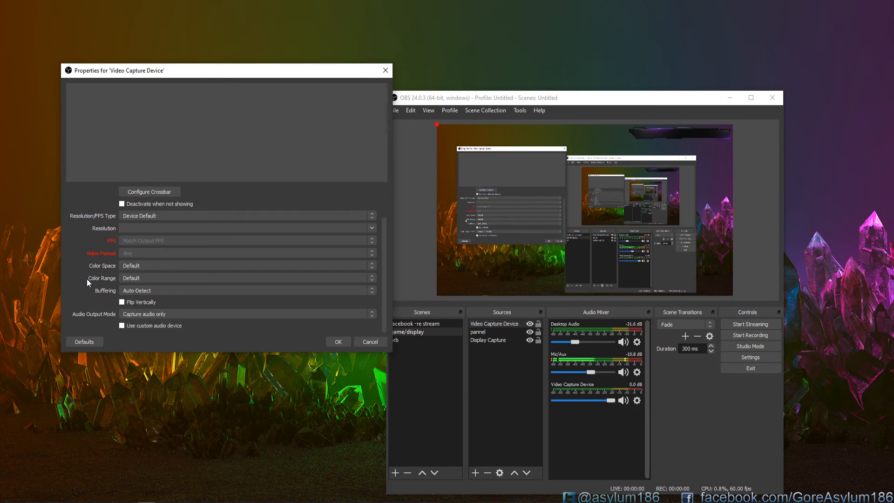
scroll(86, 279, "up", 2)
scroll(86, 279, "down", 2)
scroll(88, 278, "up", 2)
- Set the capture device to Logi Capture and place its image in the canvas's lower-left corner
left_click(180, 193)
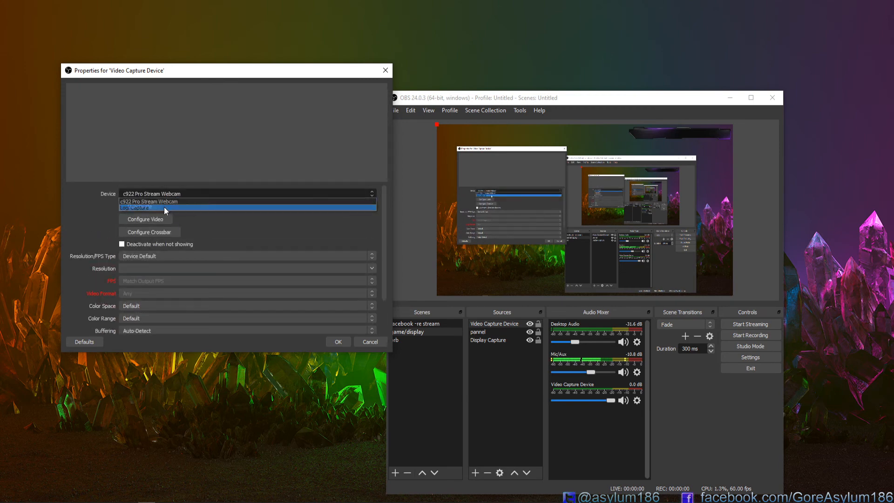
left_click(163, 207)
left_click_drag(523, 230, 471, 267)
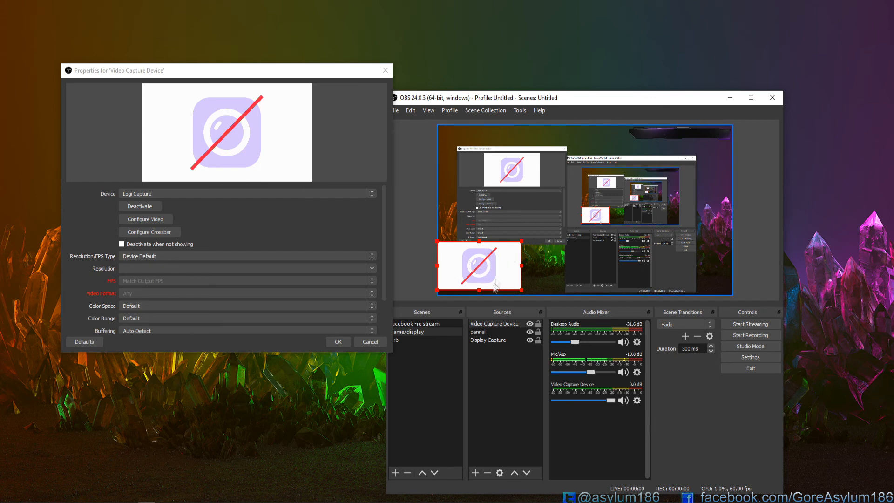
- Check the Video Capture Device's audio output mode options, mute its channel in the audio mixer, and accept its properties
scroll(260, 265, "down", 2)
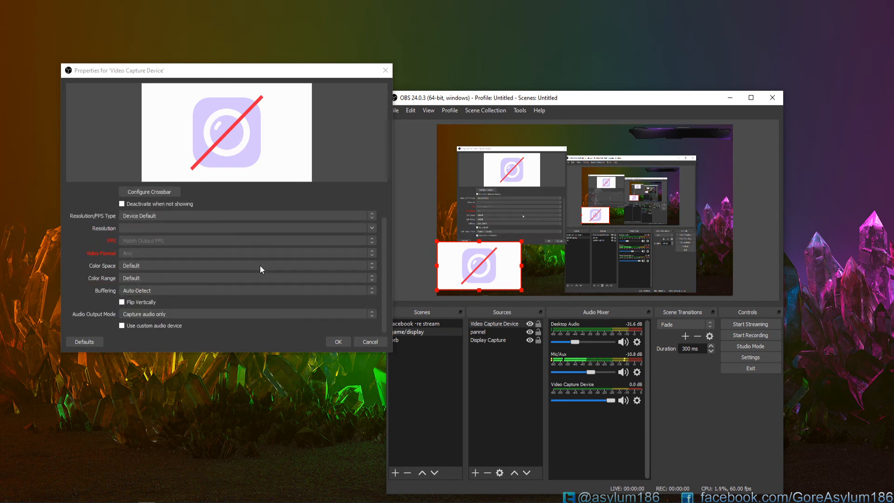
scroll(192, 277, "up", 2)
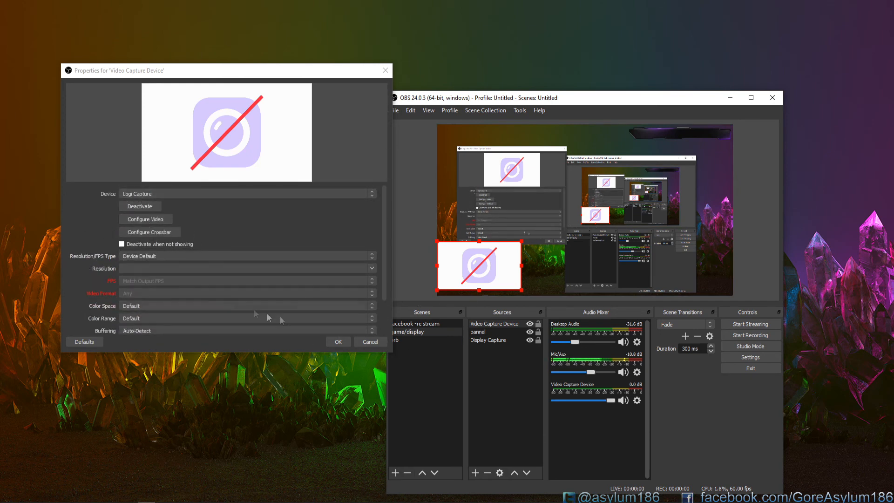
scroll(251, 336, "down", 2)
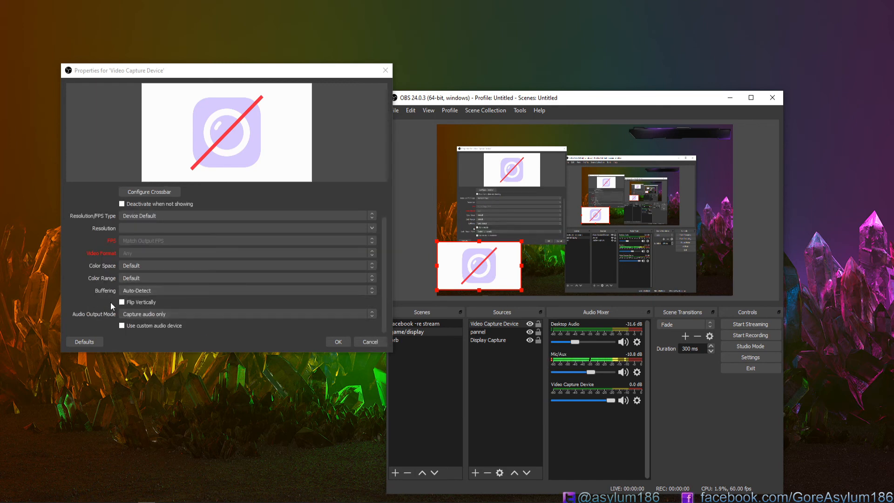
left_click(140, 315)
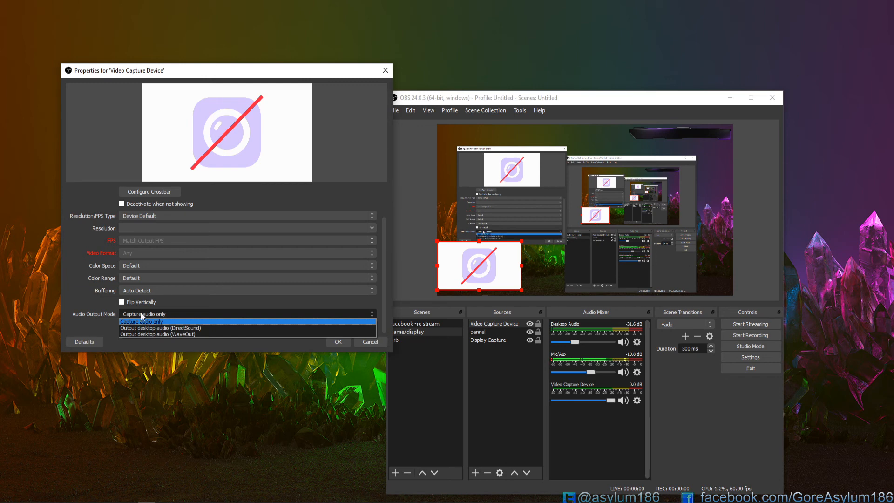
left_click(95, 316)
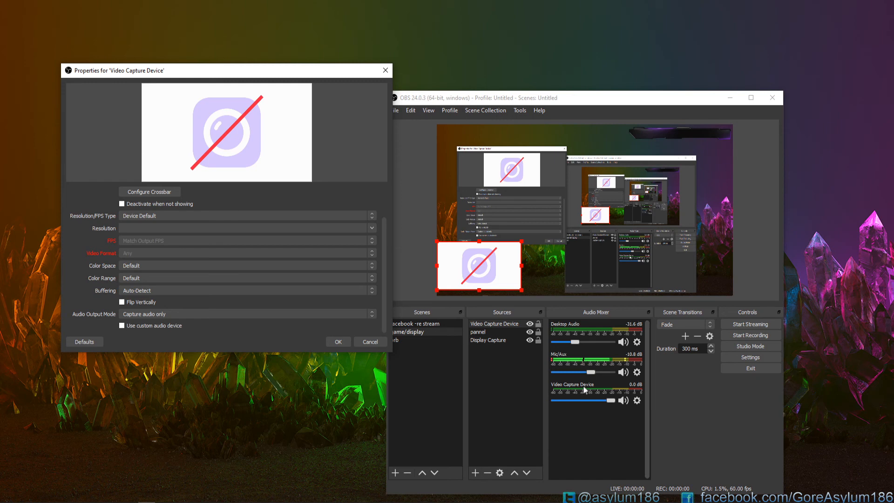
left_click(623, 400)
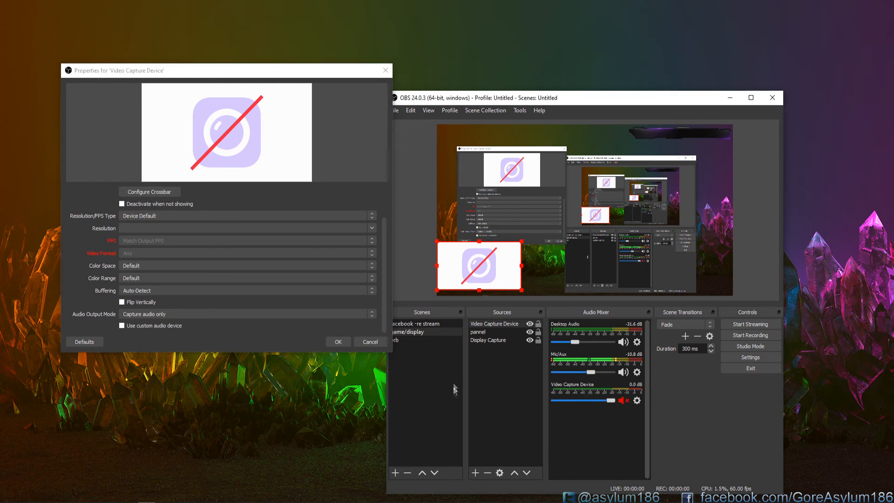
left_click(345, 342)
- Remove the Video Capture Device source from the game/display scene and move the main window towards the screen's upper-left area
right_click(498, 325)
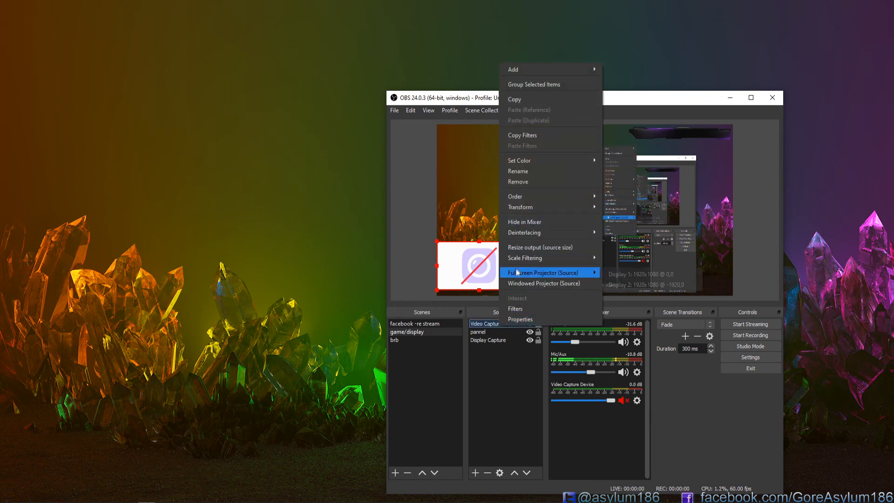
left_click(541, 182)
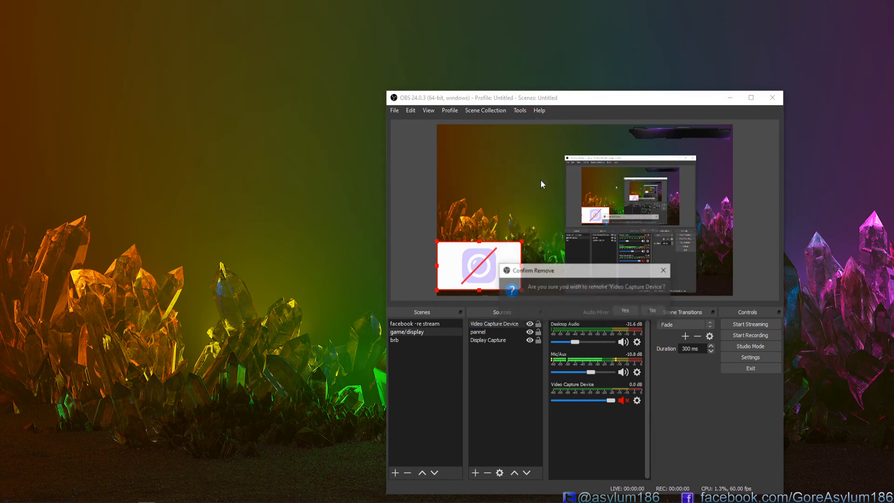
left_click(627, 311)
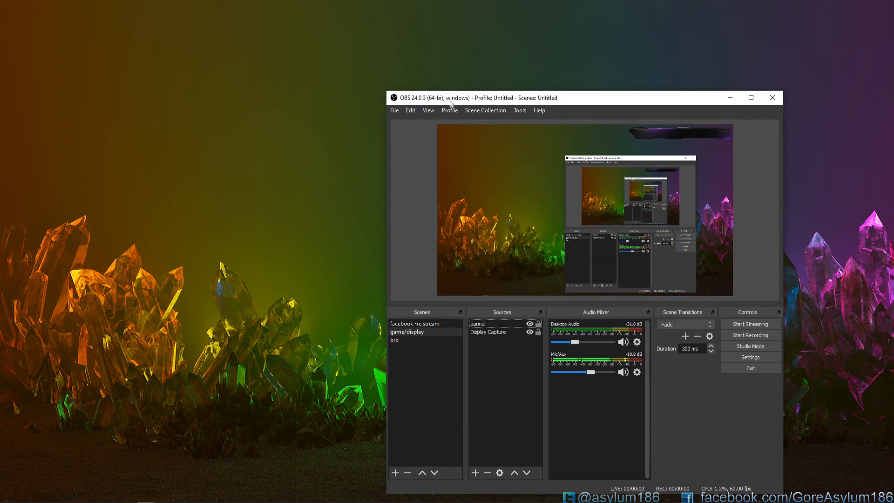
left_click_drag(447, 96, 128, 47)
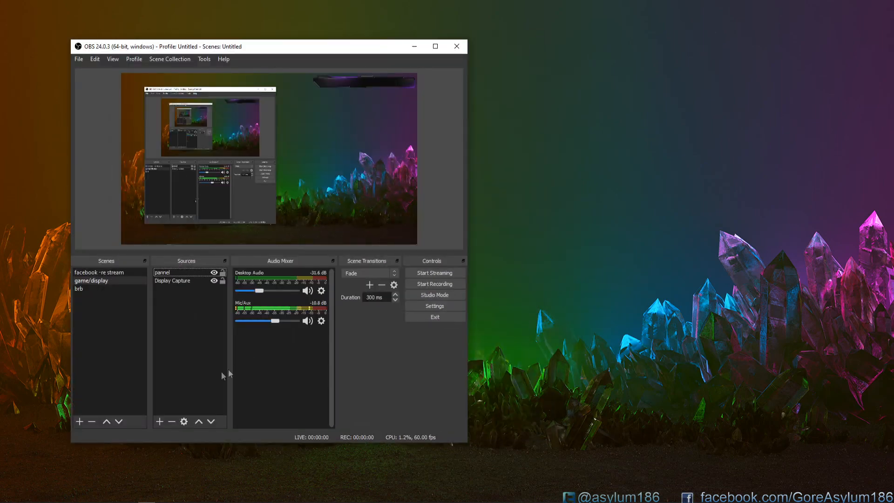
- Try YouTube / YouTube Gaming and Twitch as the streaming service in the stream settings, and discard the changes
left_click(435, 306)
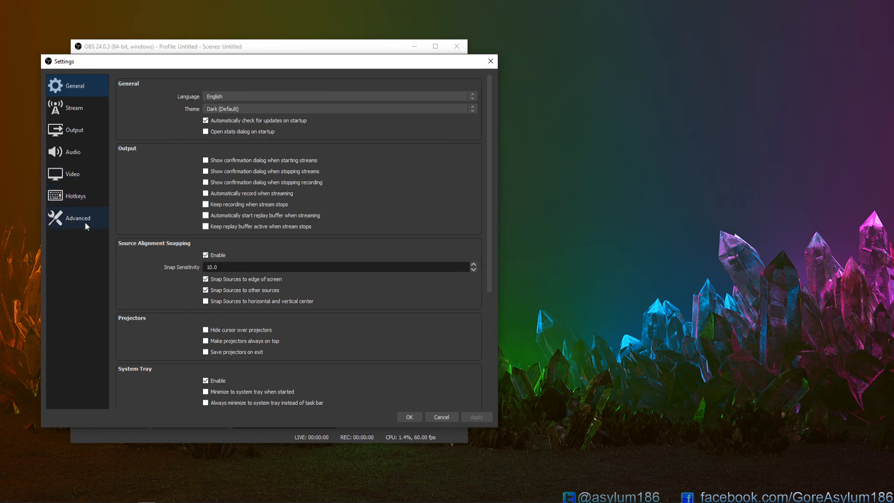
left_click(84, 107)
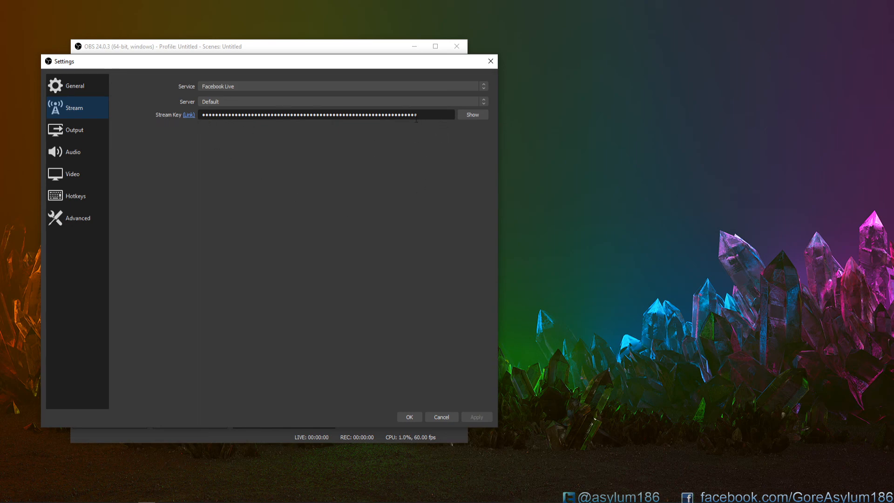
left_click(231, 86)
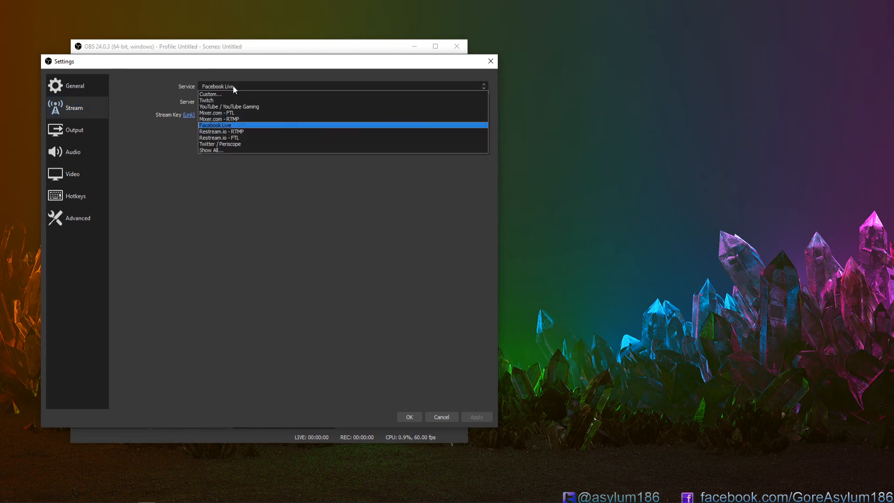
left_click(231, 92)
left_click(231, 86)
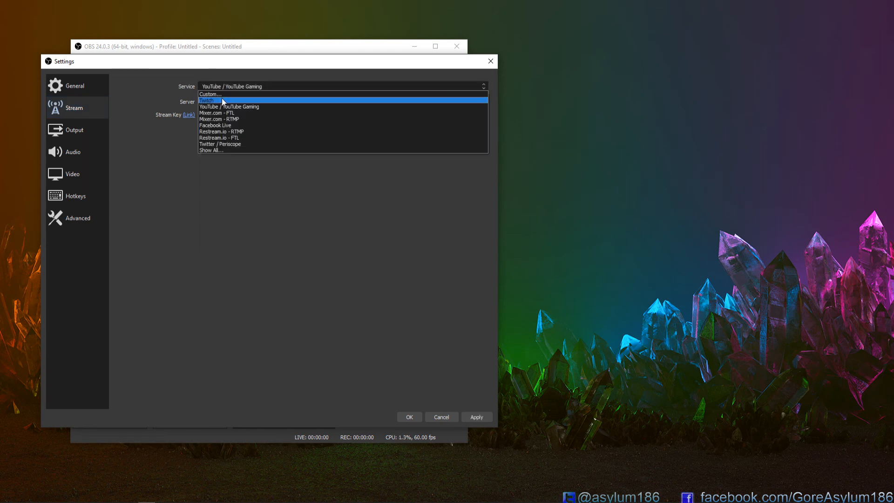
left_click(221, 98)
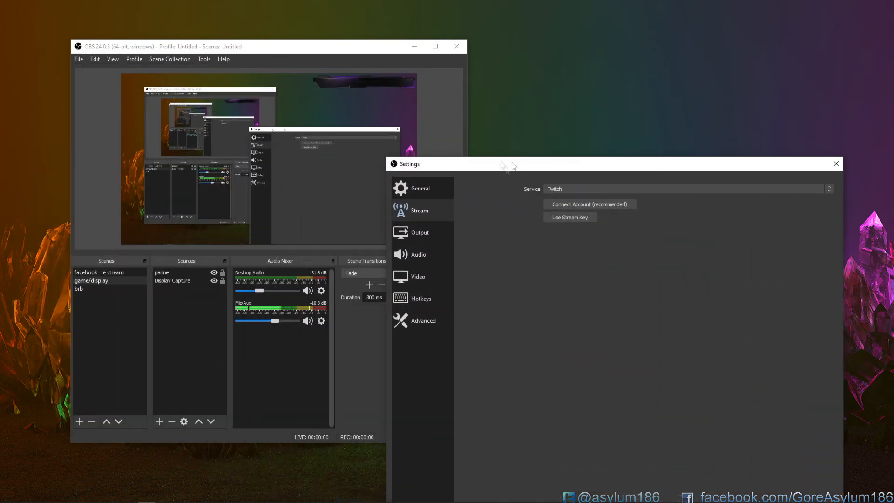
left_click_drag(692, 163, 361, 44)
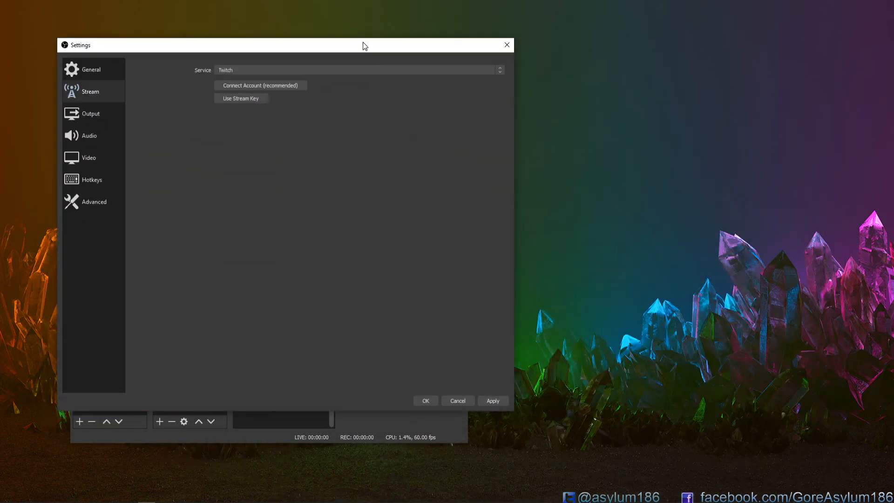
left_click(459, 397)
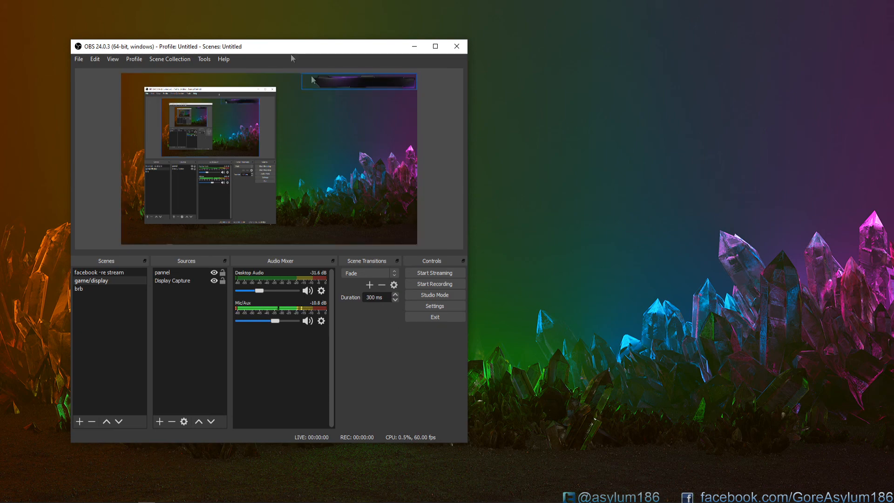
mouse_move(272, 47)
left_mouse_down()
mouse_move(544, 58)
mouse_move(569, 54)
mouse_move(563, 17)
mouse_move(600, 15)
mouse_move(492, 60)
mouse_move(327, 60)
mouse_move(279, 49)
left_mouse_up()
left_click(228, 421)
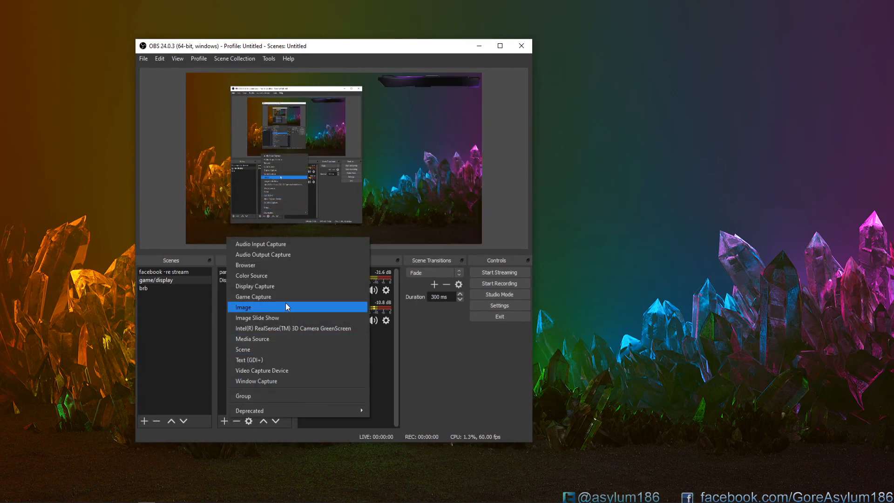
left_click(454, 361)
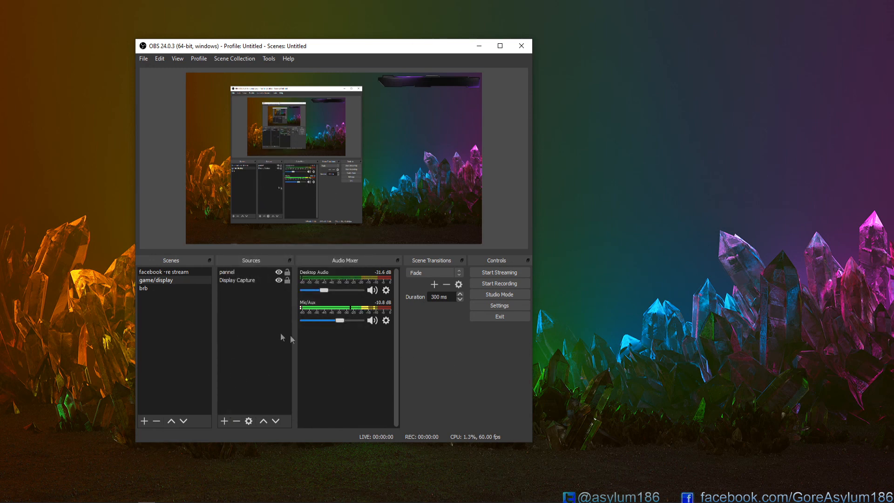
- Examine the streaming video bitrate in the output settings and close the settings without changing anything
left_click(502, 305)
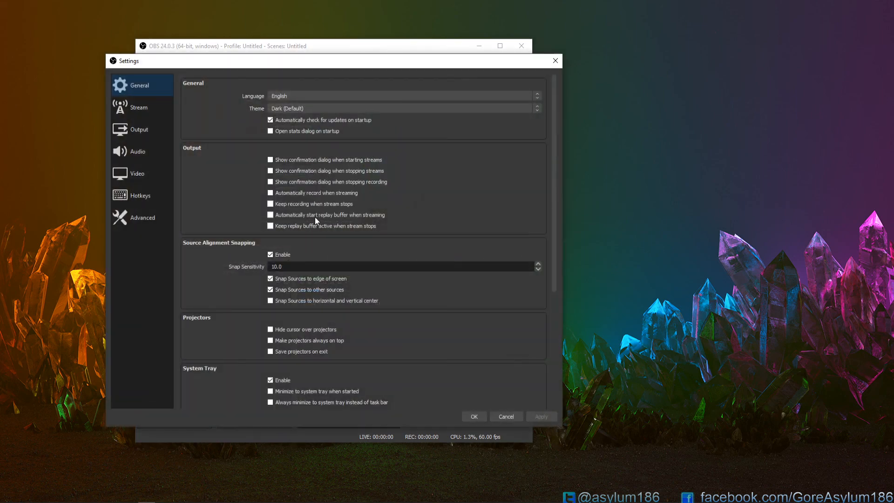
left_click(144, 129)
left_click_drag(278, 116, 267, 116)
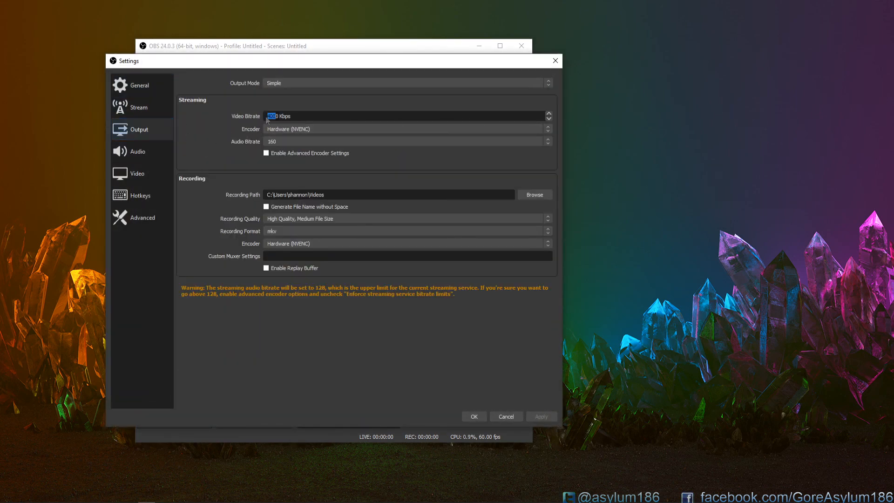
left_click(555, 61)
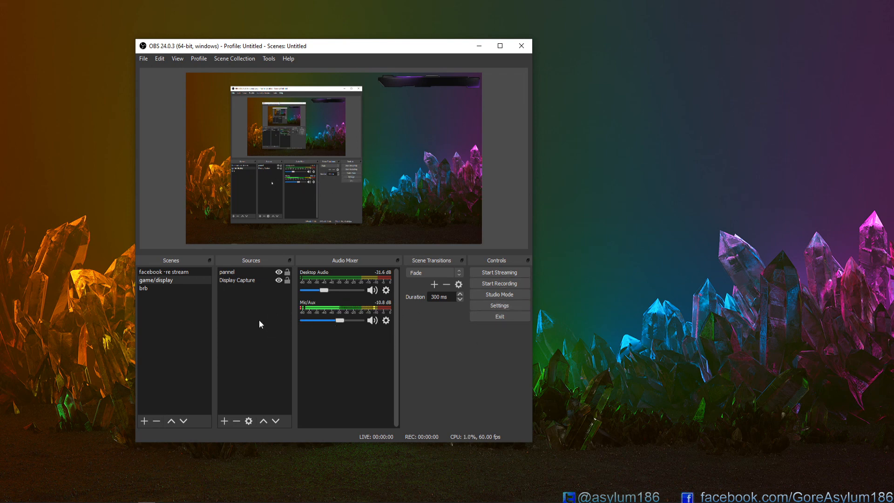
- Add a Browser source with its default name and properties to the game/display scene and place it in the canvas's right half
left_click(224, 422)
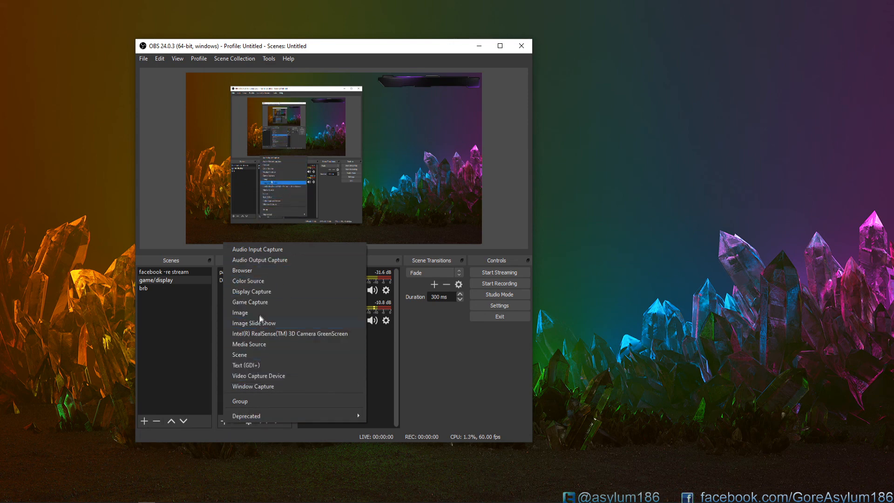
left_click(245, 272)
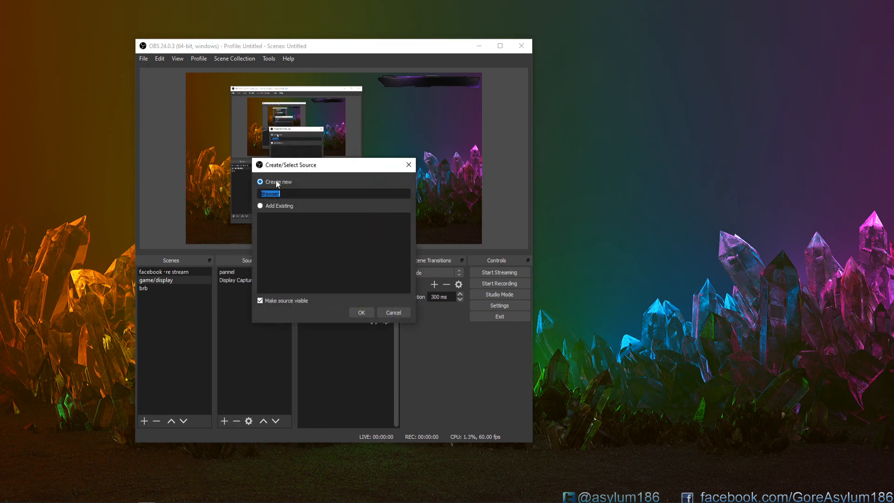
left_click_drag(311, 167, 204, 161)
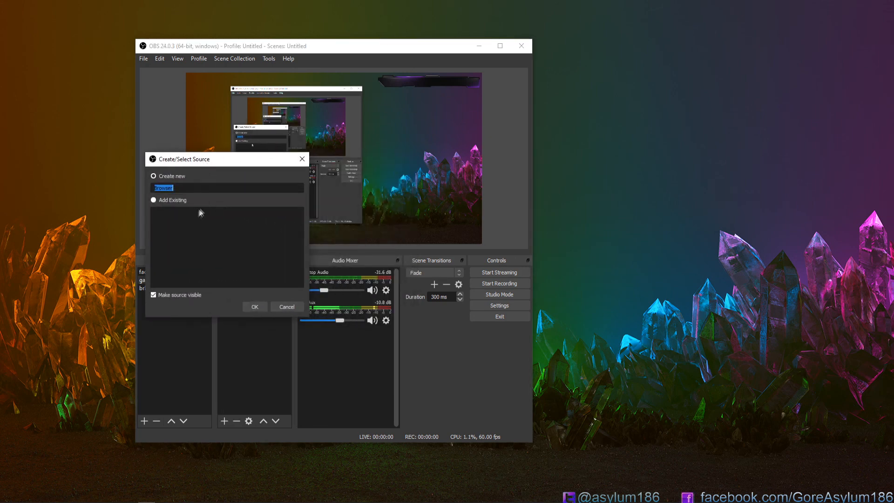
left_click(254, 307)
left_click_drag(313, 287, 182, 283)
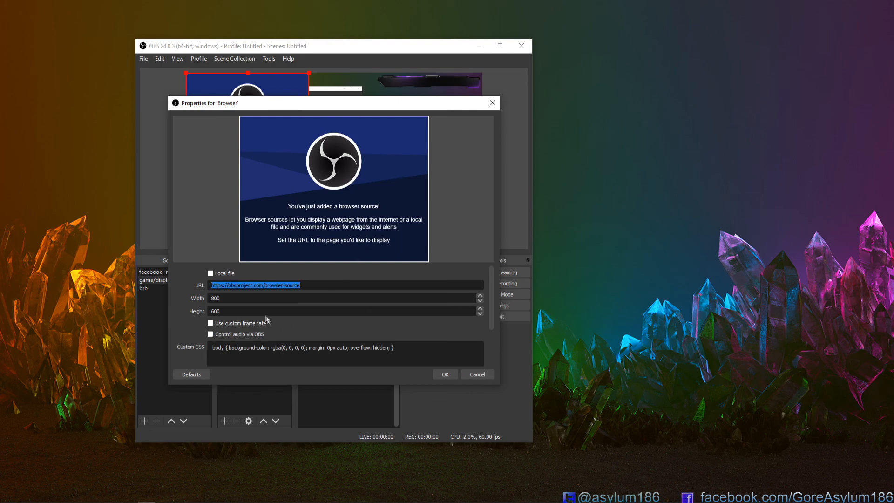
left_click(446, 373)
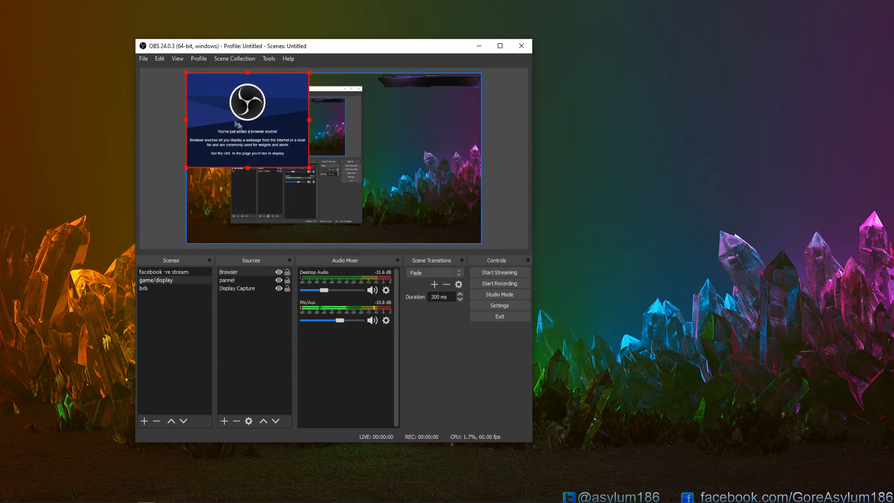
left_click_drag(371, 154, 396, 149)
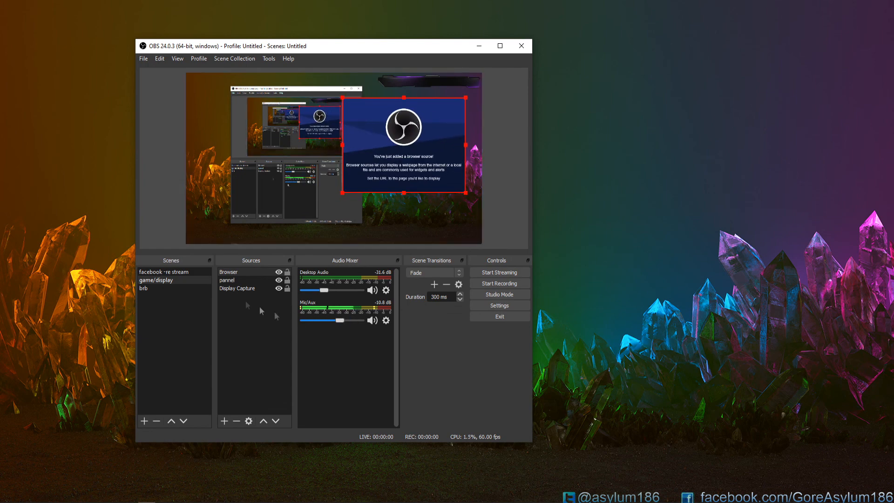
- Remove the Browser source from the game/display scene
right_click(242, 271)
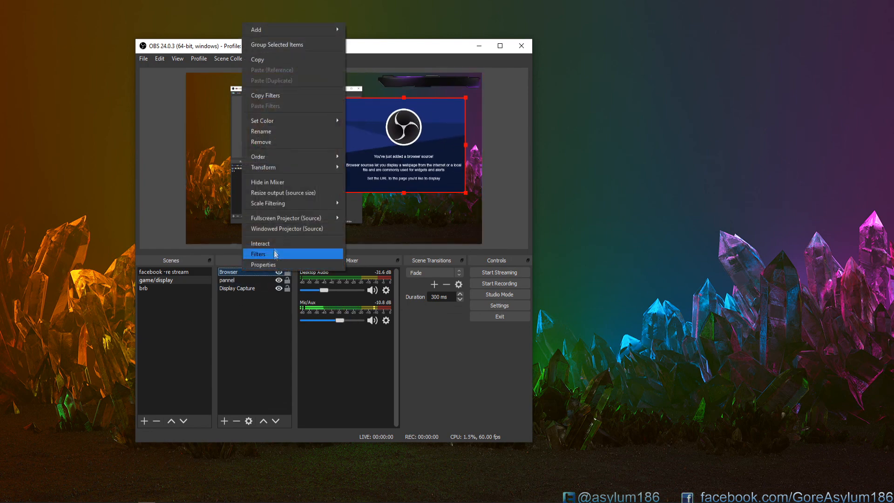
left_click(268, 146)
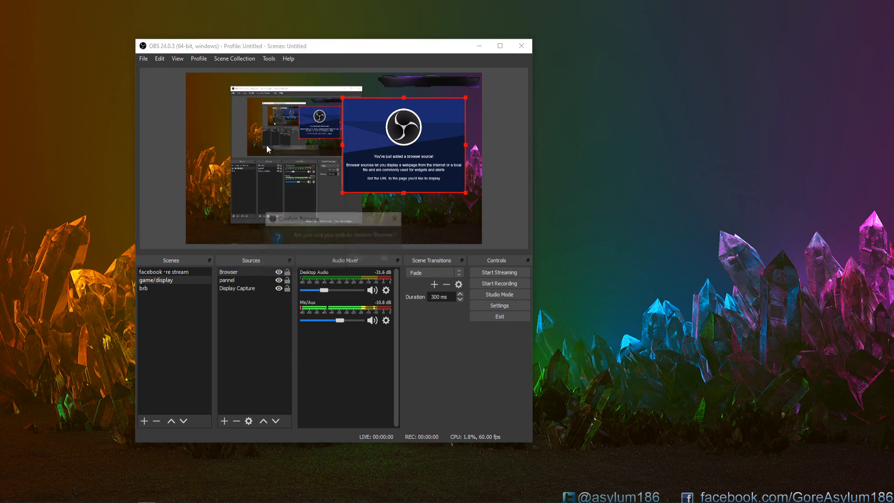
left_click(361, 261)
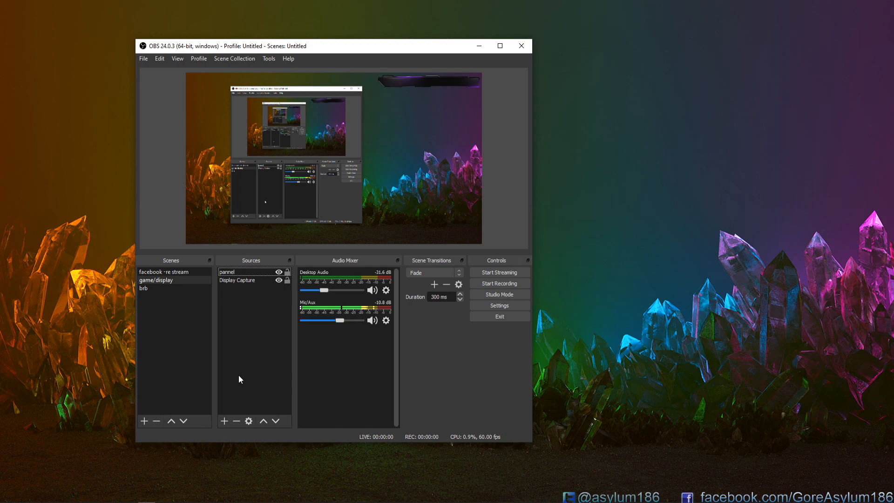
left_click_drag(289, 46, 386, 40)
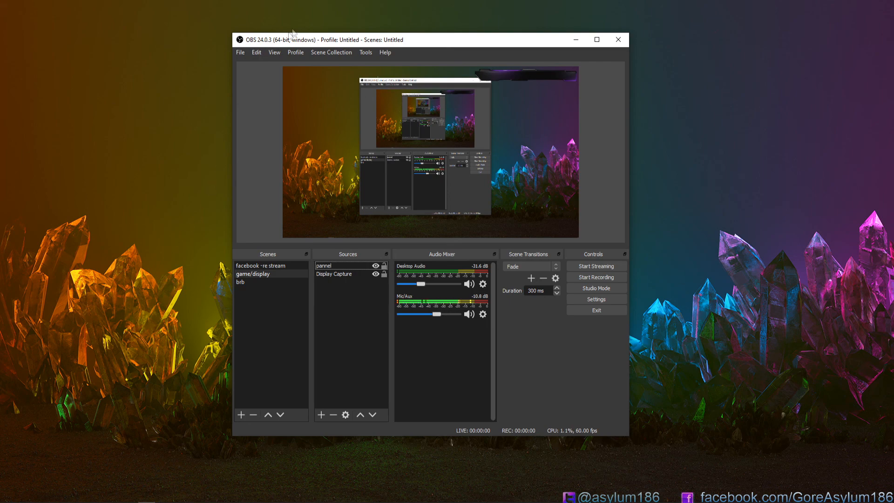
left_click_drag(297, 39, 131, 34)
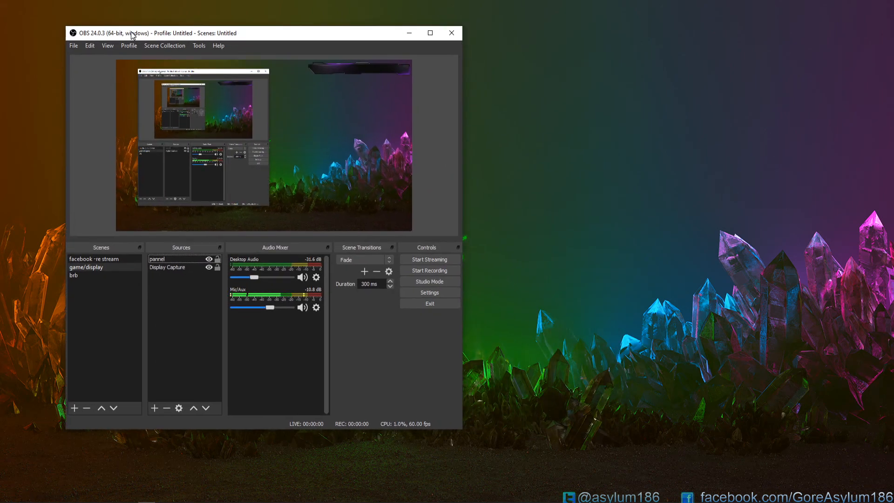
left_click_drag(132, 35, 137, 33)
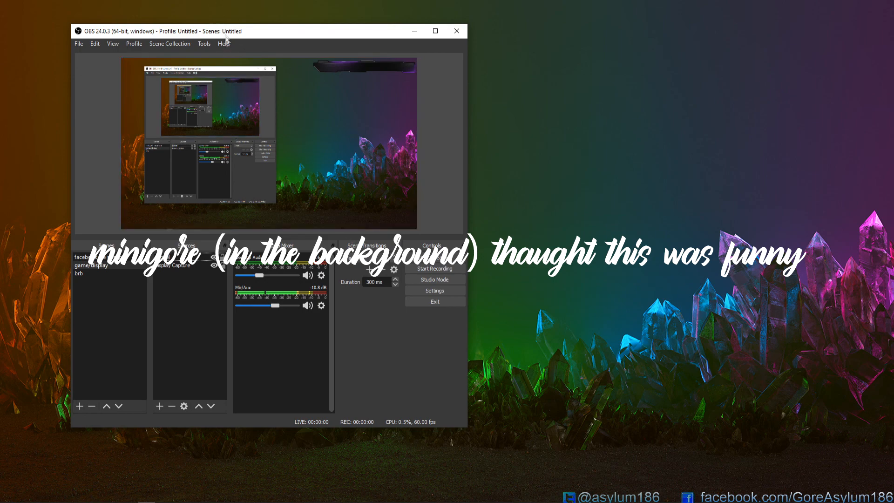
mouse_move(225, 33)
left_mouse_down()
mouse_move(254, 32)
mouse_move(195, 32)
mouse_move(162, 19)
mouse_move(185, 19)
mouse_move(221, 45)
left_mouse_up()
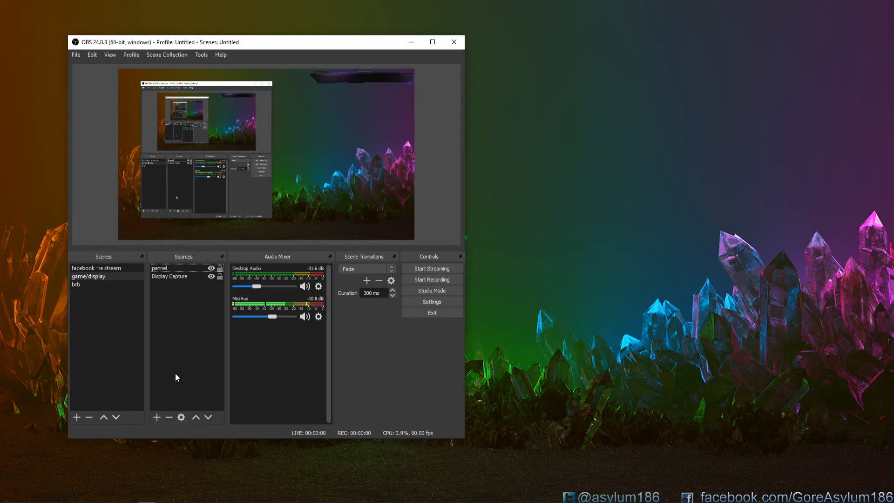